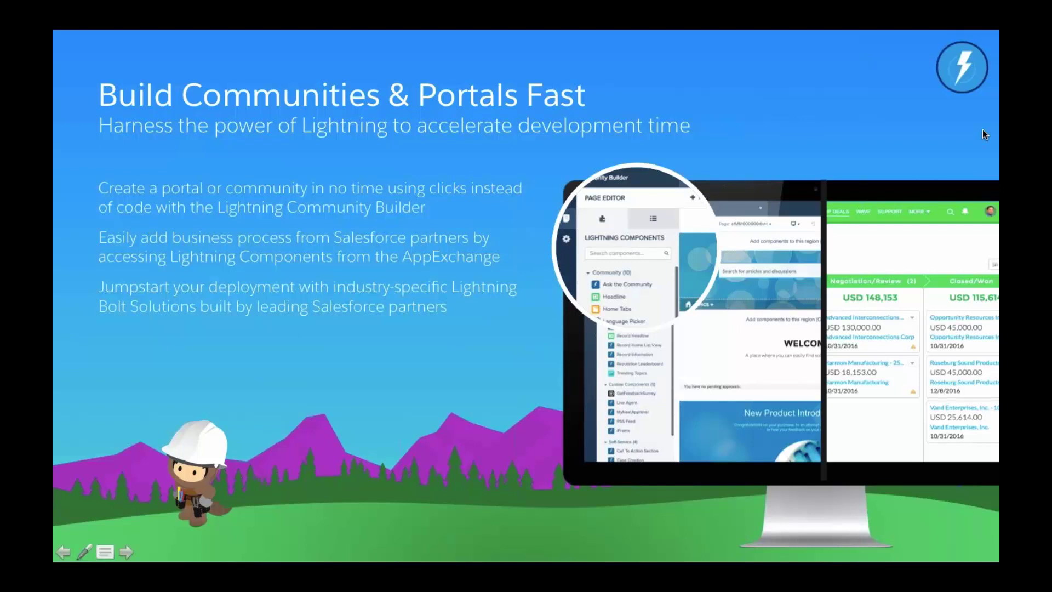
Leave the slides and scroll the Cirrus home page's six hot topics and knowledgeable members
key("super+Tab")
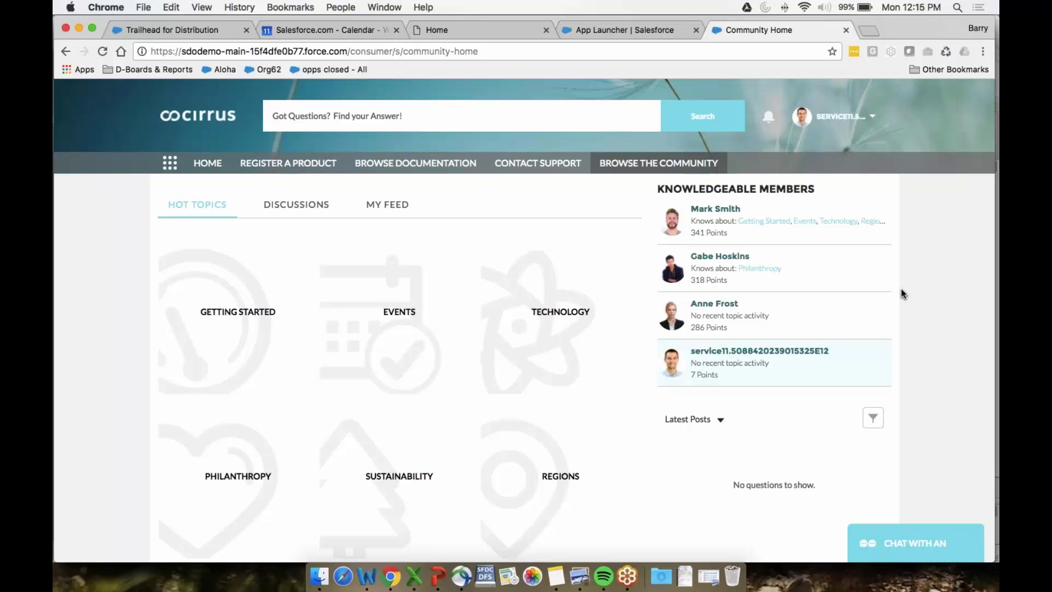
scroll(905, 294, "down", 1)
scroll(901, 288, "down", 2)
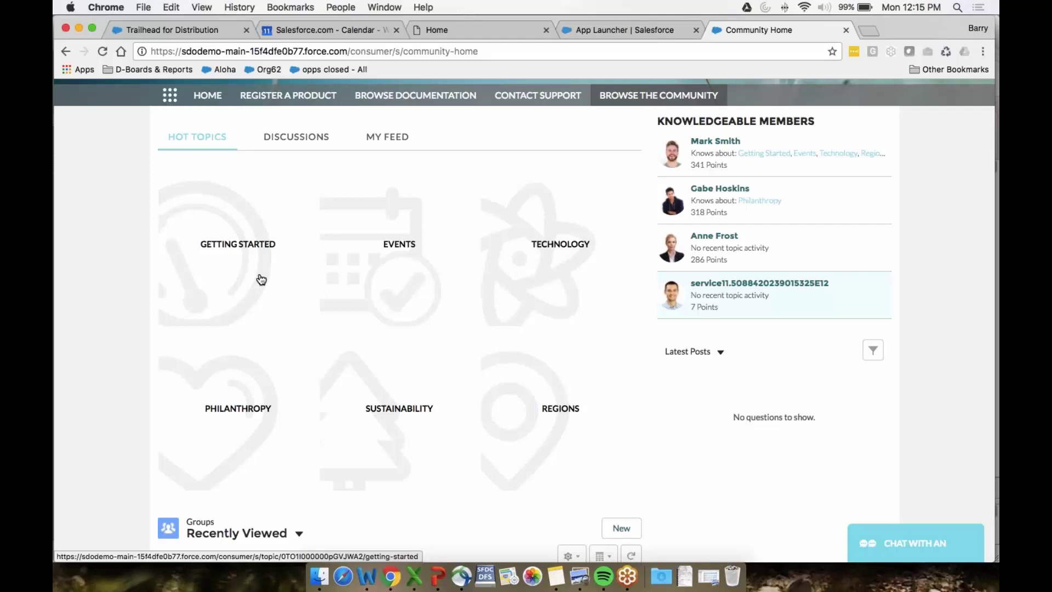
scroll(632, 289, "up", 1)
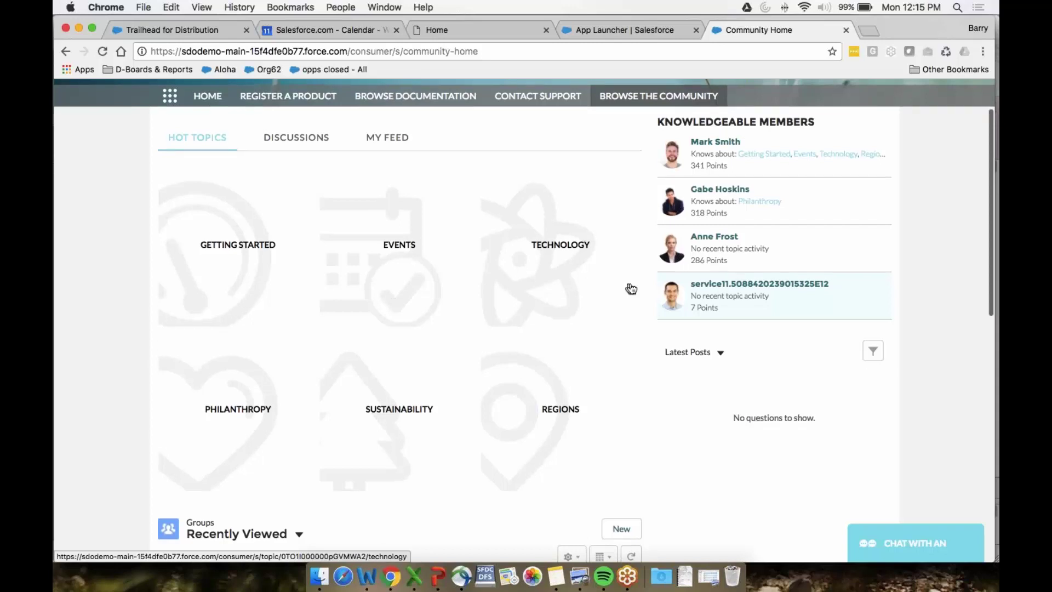
scroll(632, 289, "up", 3)
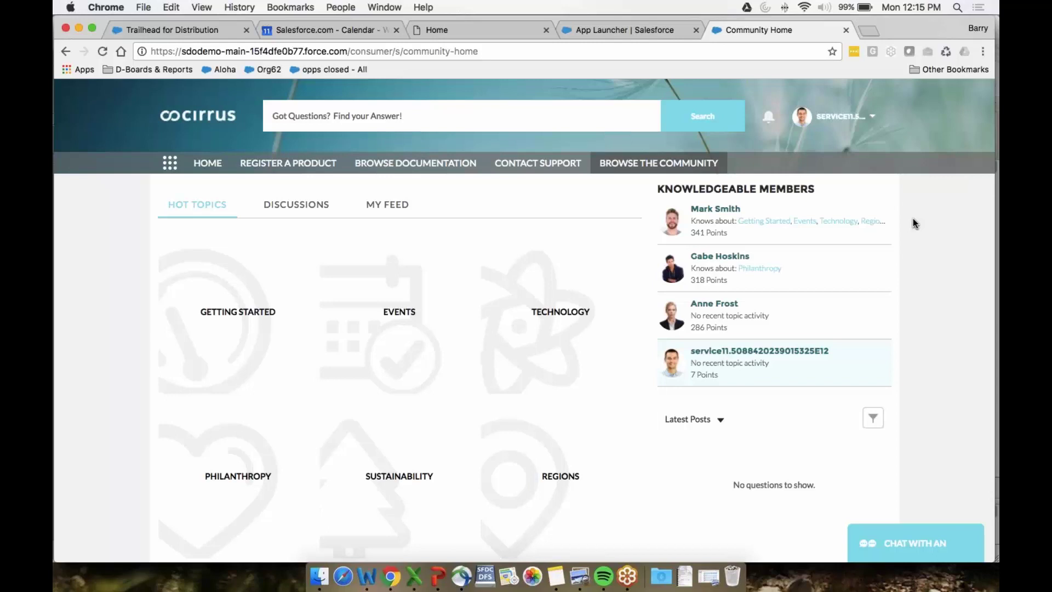
scroll(914, 218, "down", 1)
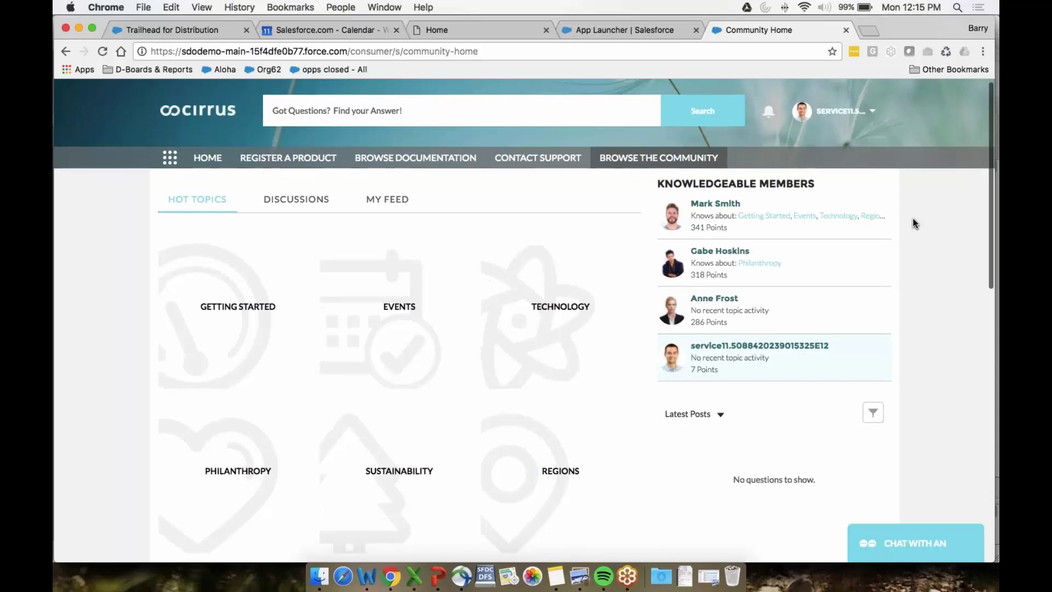
scroll(913, 218, "down", 2)
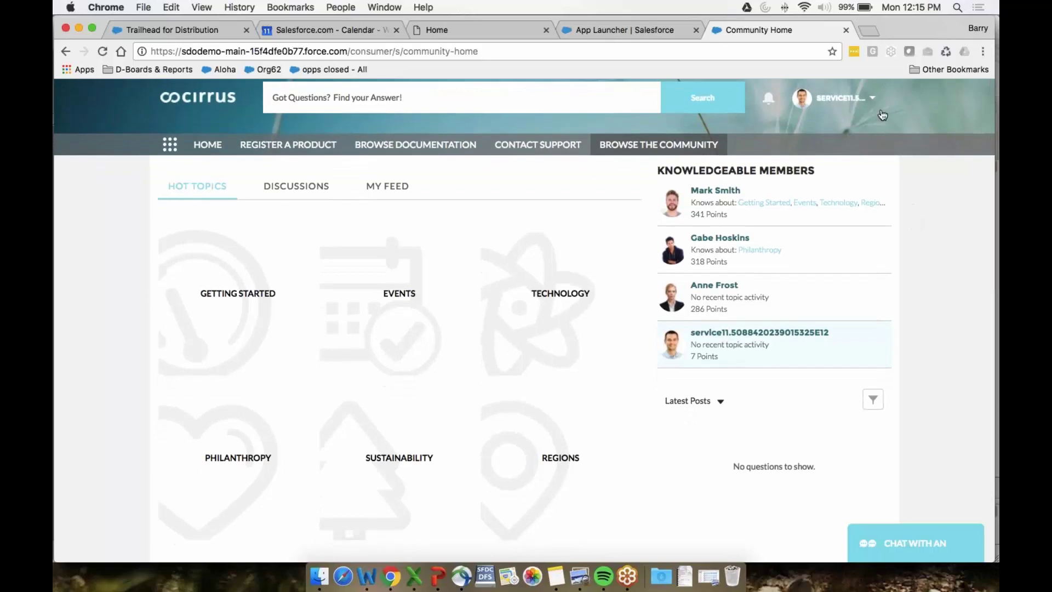
Go to My Profile from the user-name menu and scroll down to the Activity feed
left_click(872, 104)
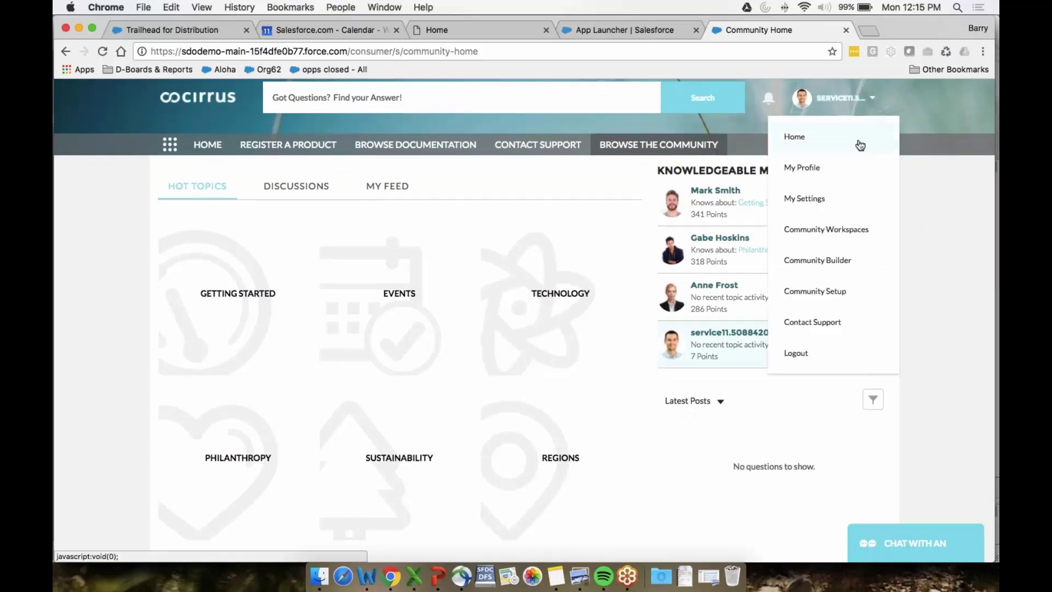
left_click(832, 170)
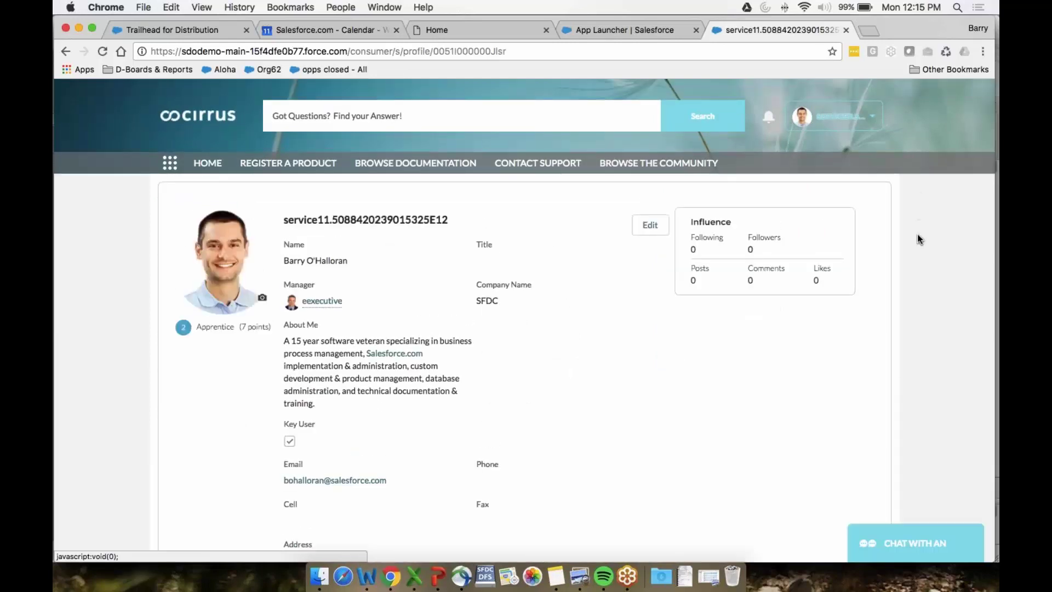
scroll(919, 238, "down", 1)
scroll(918, 236, "down", 4)
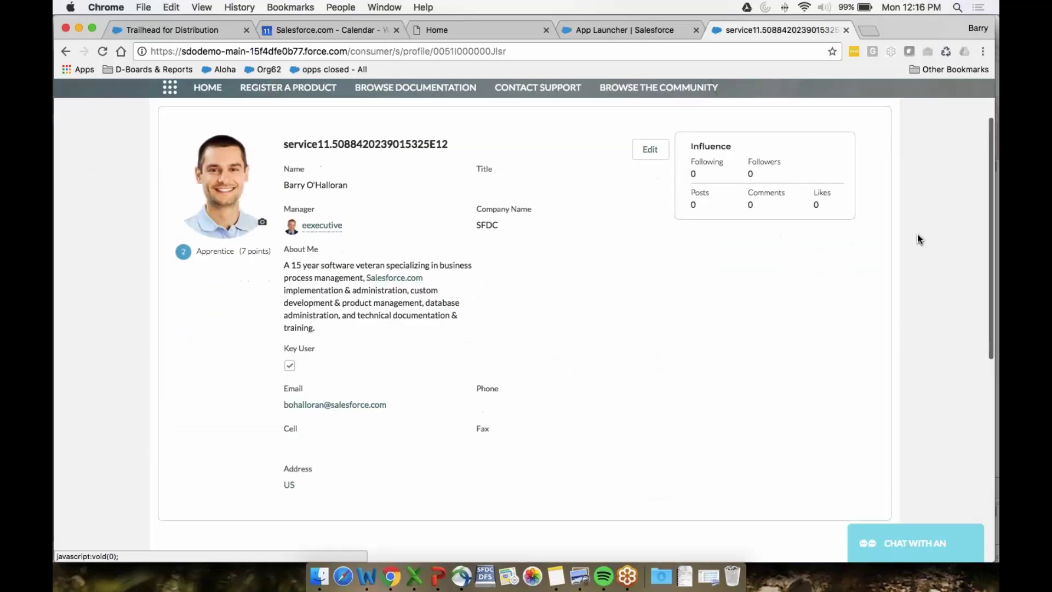
scroll(917, 236, "down", 1)
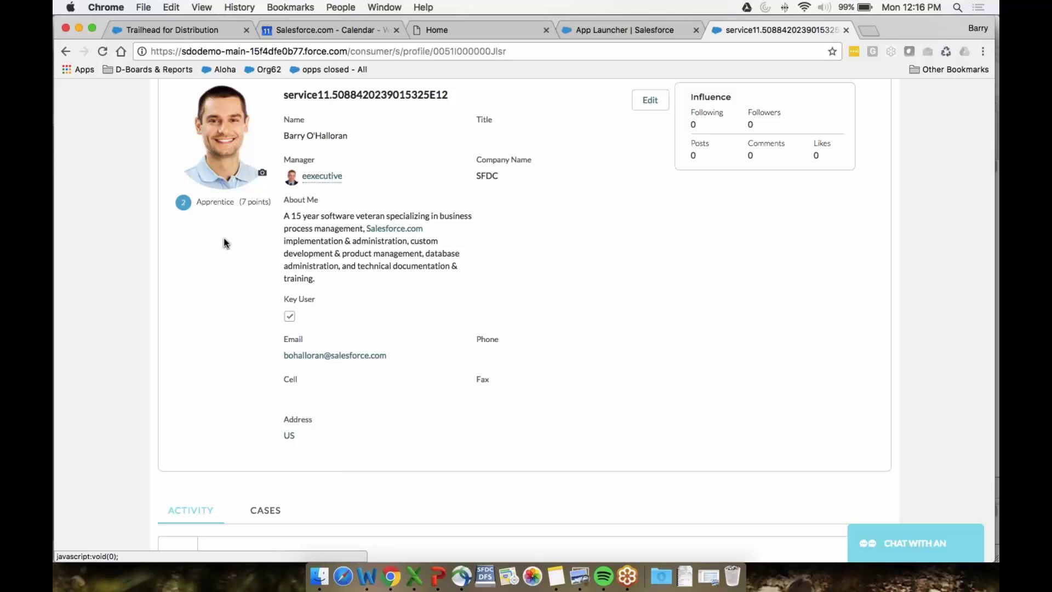
scroll(162, 245, "down", 1)
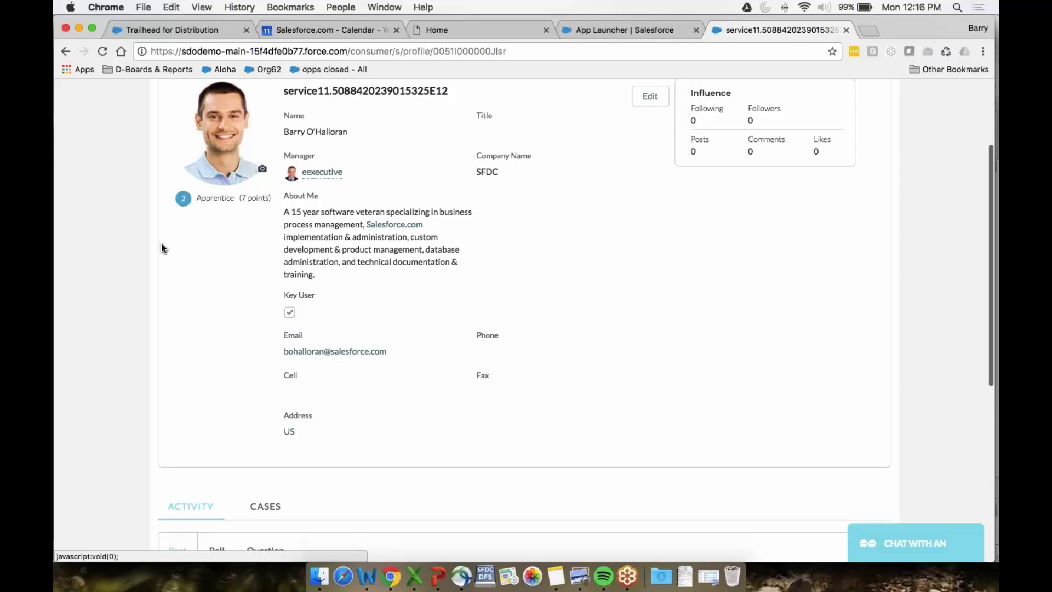
scroll(161, 244, "down", 3)
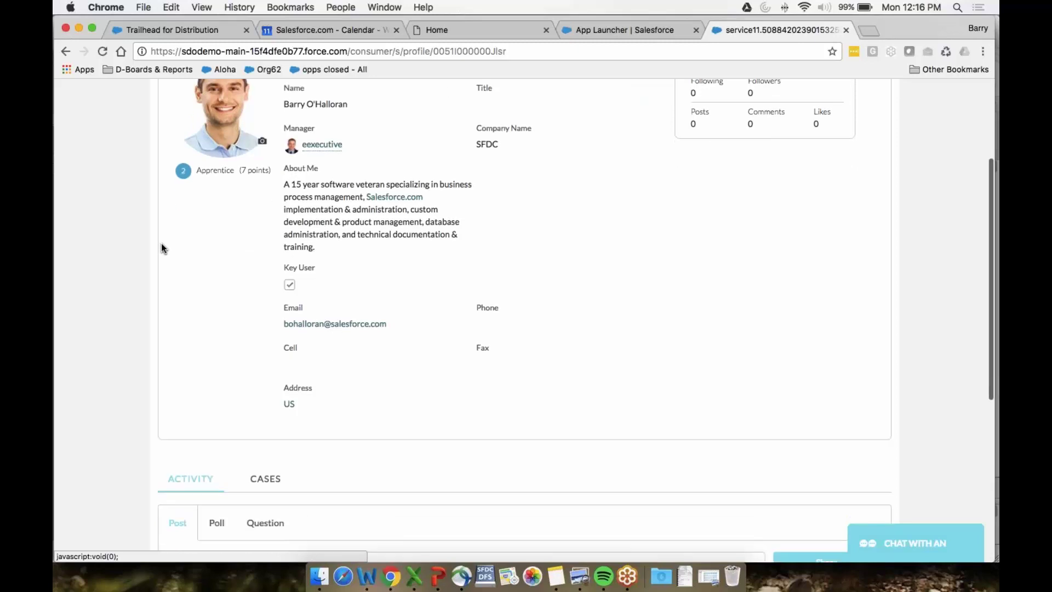
scroll(161, 244, "down", 3)
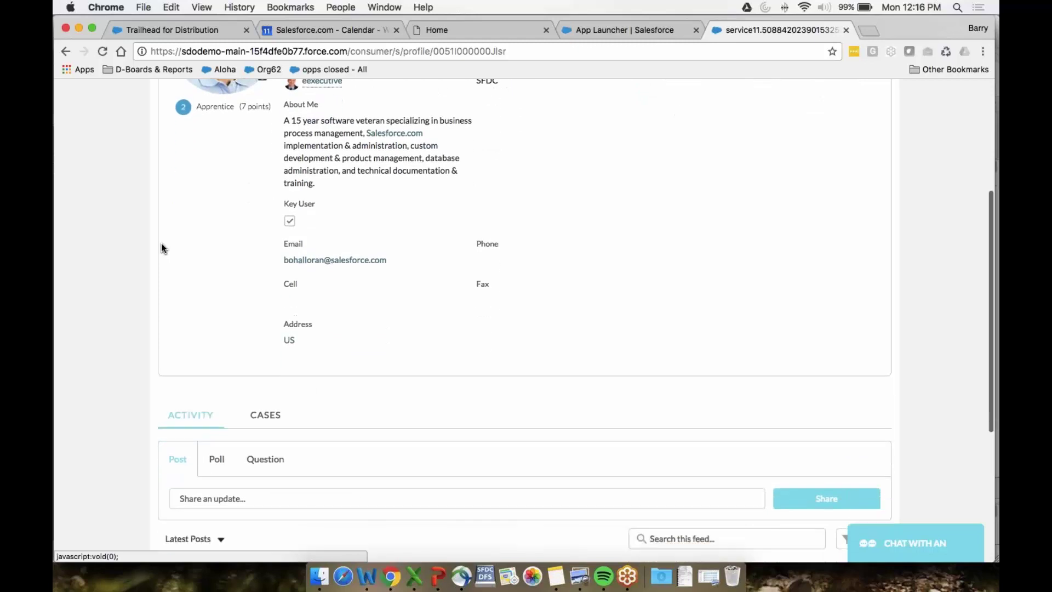
scroll(153, 248, "down", 4)
Switch the profile to the CASES tab and scroll through the My Cases table and back up
left_click(265, 299)
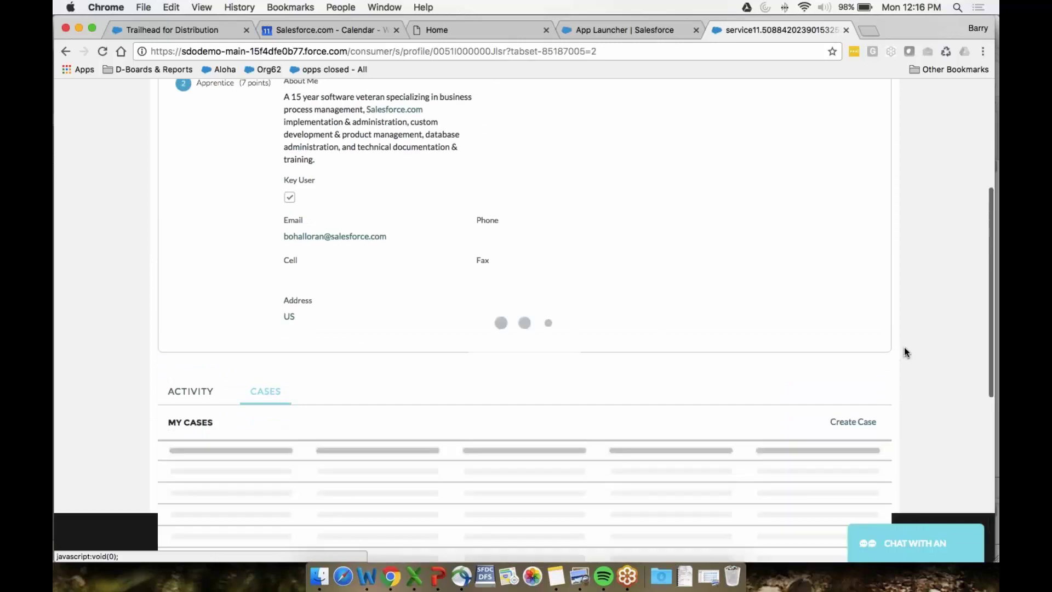
scroll(904, 353, "down", 1)
scroll(904, 352, "down", 6)
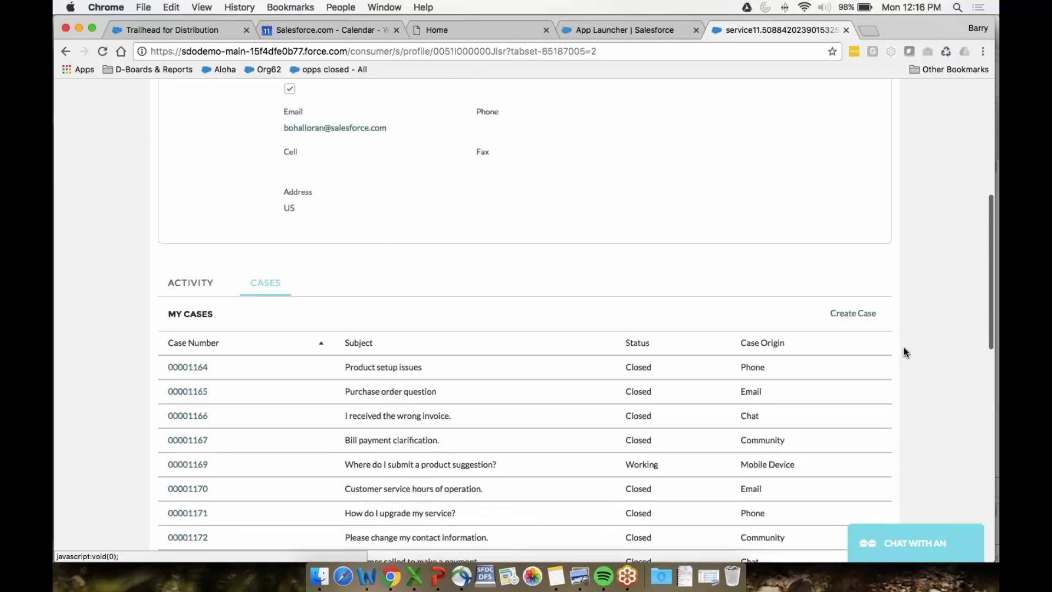
scroll(905, 353, "down", 3)
scroll(905, 352, "down", 2)
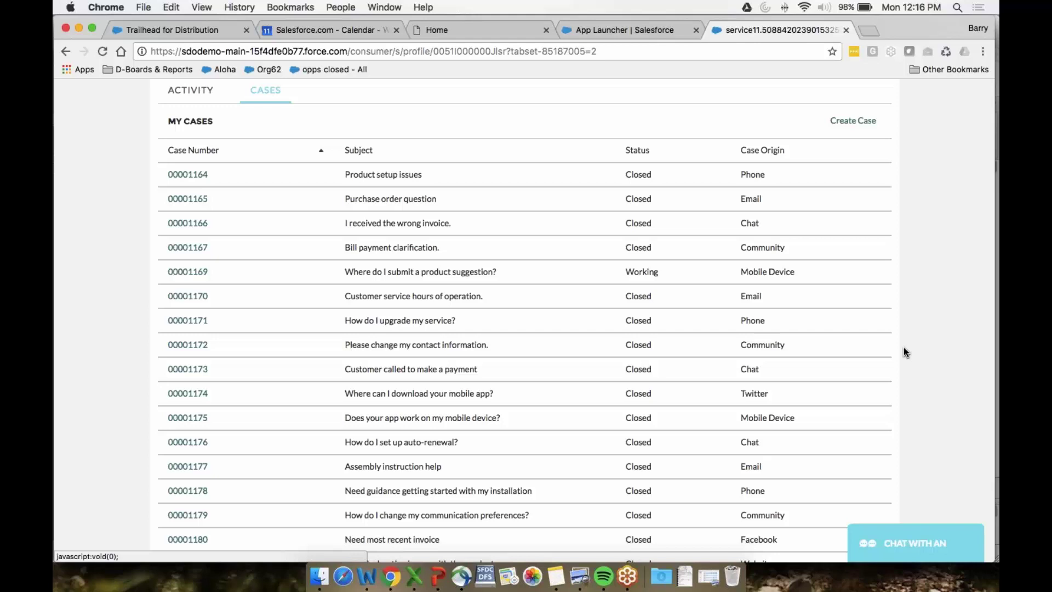
scroll(904, 348, "up", 1)
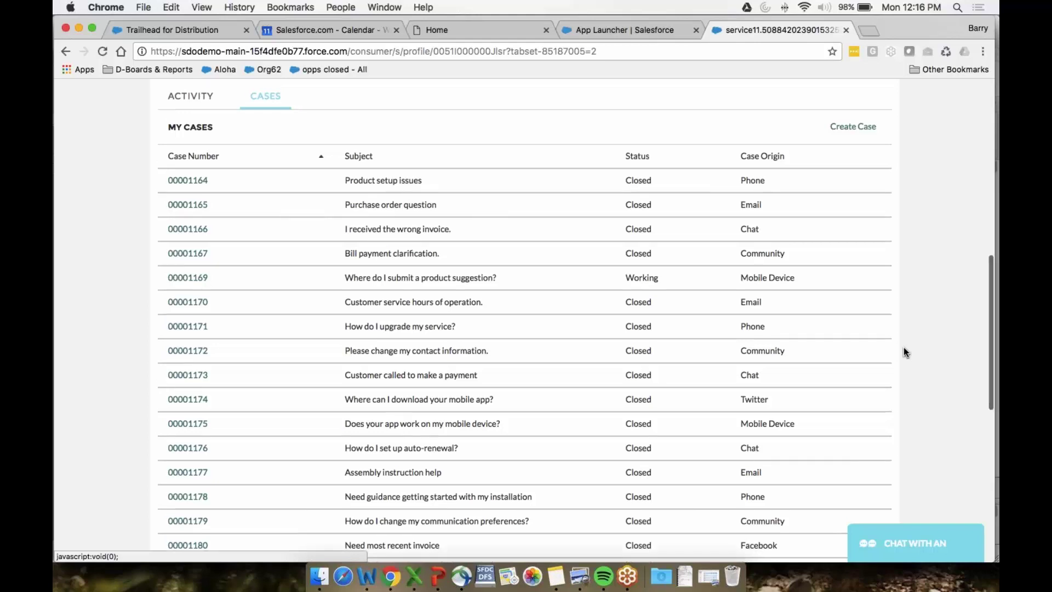
scroll(903, 351, "up", 10)
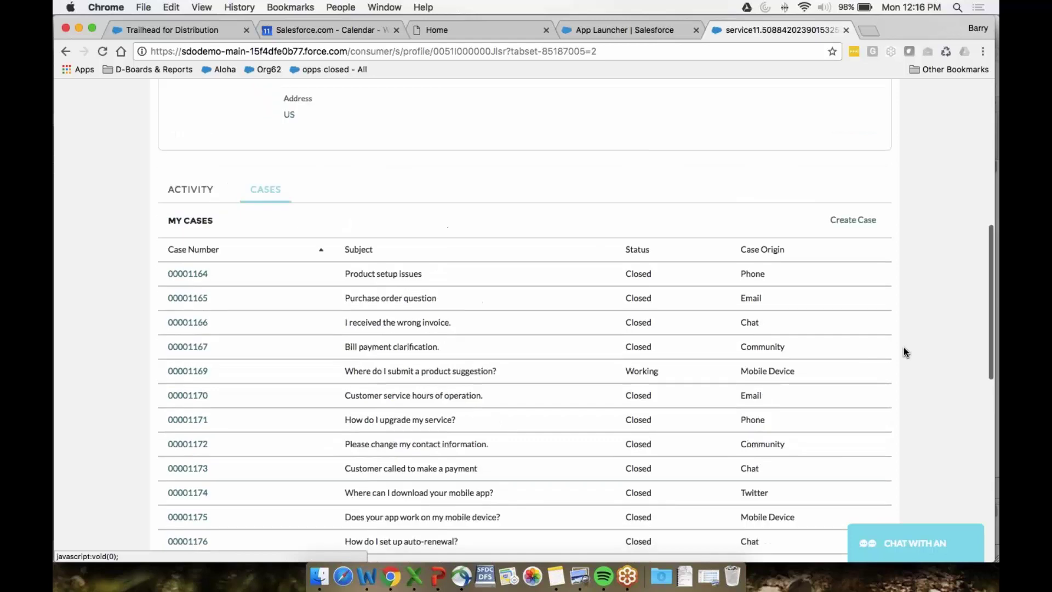
scroll(903, 347, "up", 6)
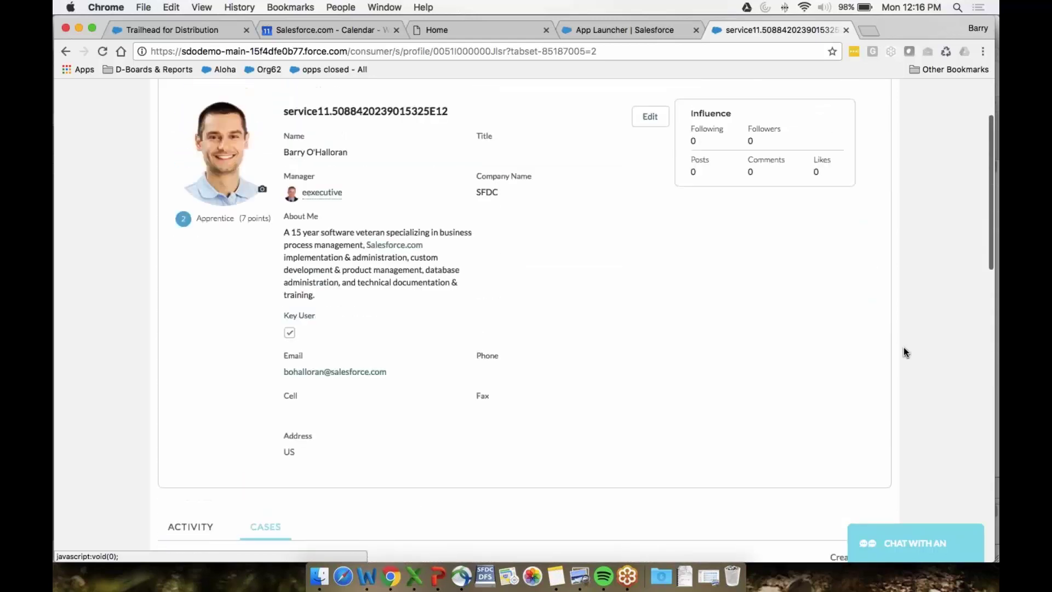
Search the community for 'How do i order' and open the 'How do I cancel an order?' question
left_click(483, 116)
type("How")
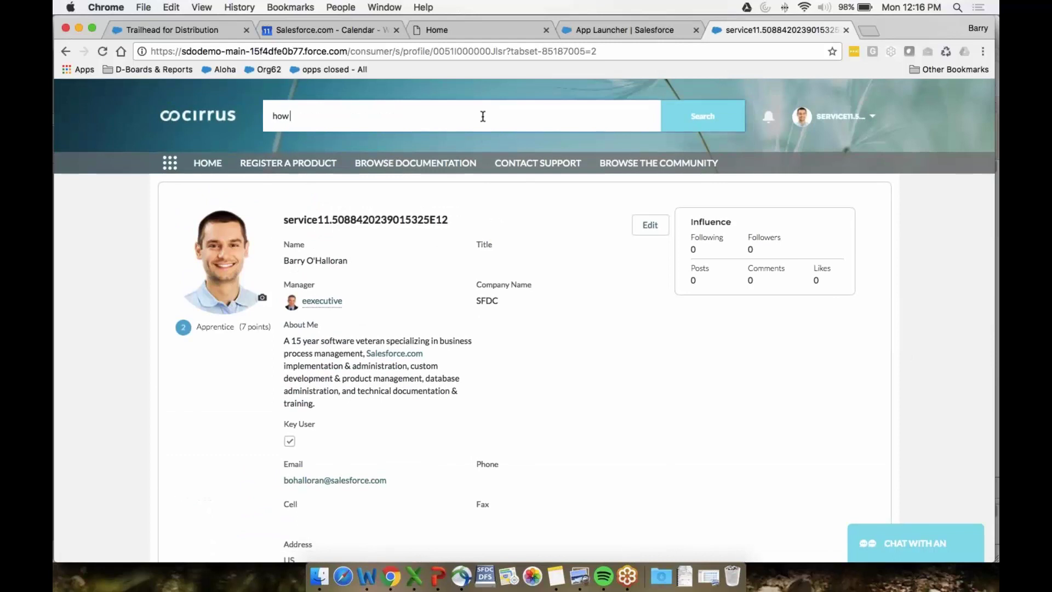
type("do")
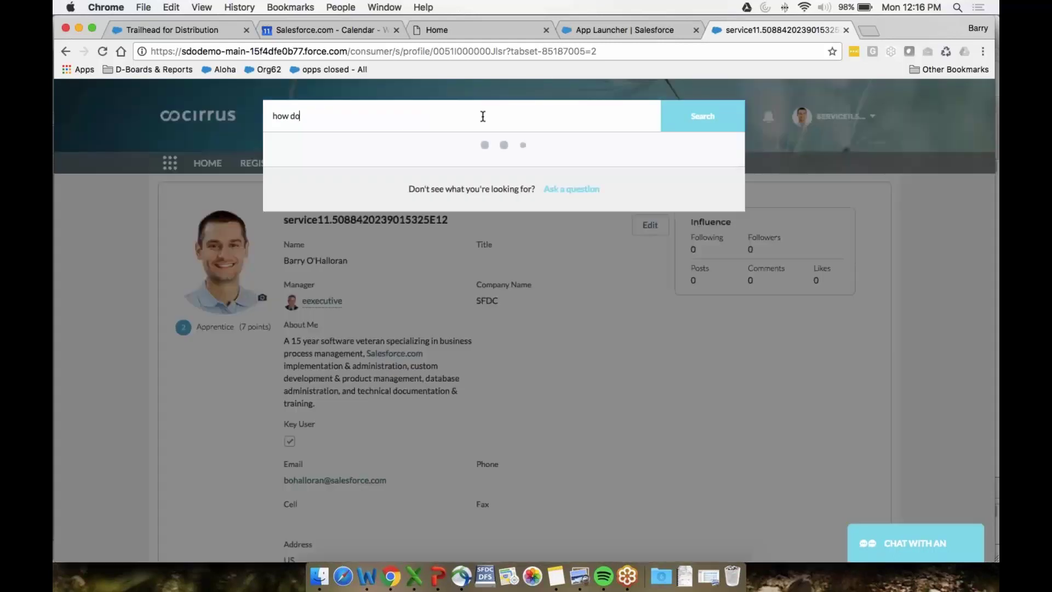
type(" i or")
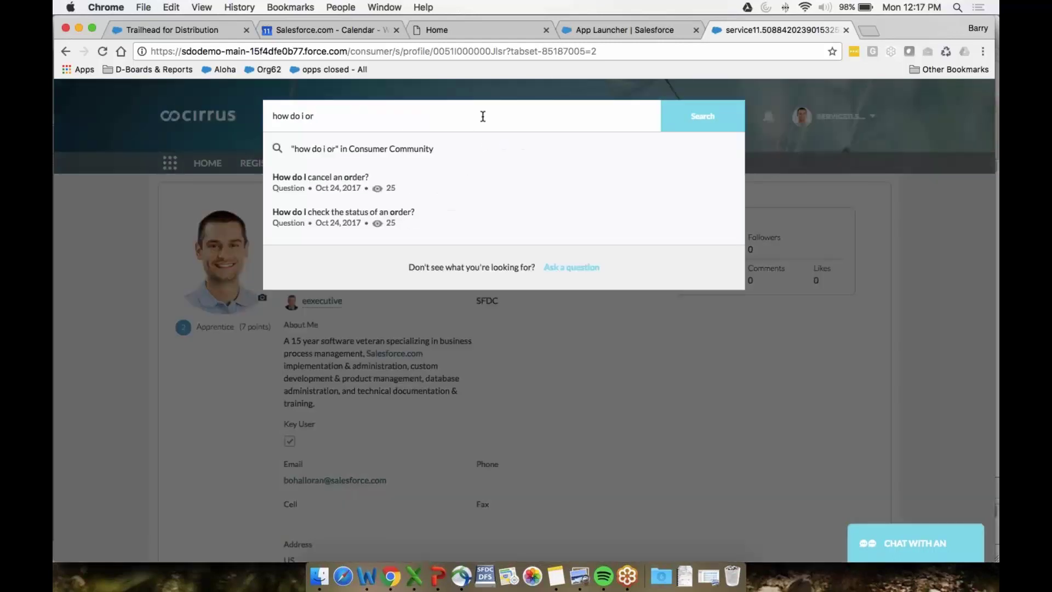
type("der")
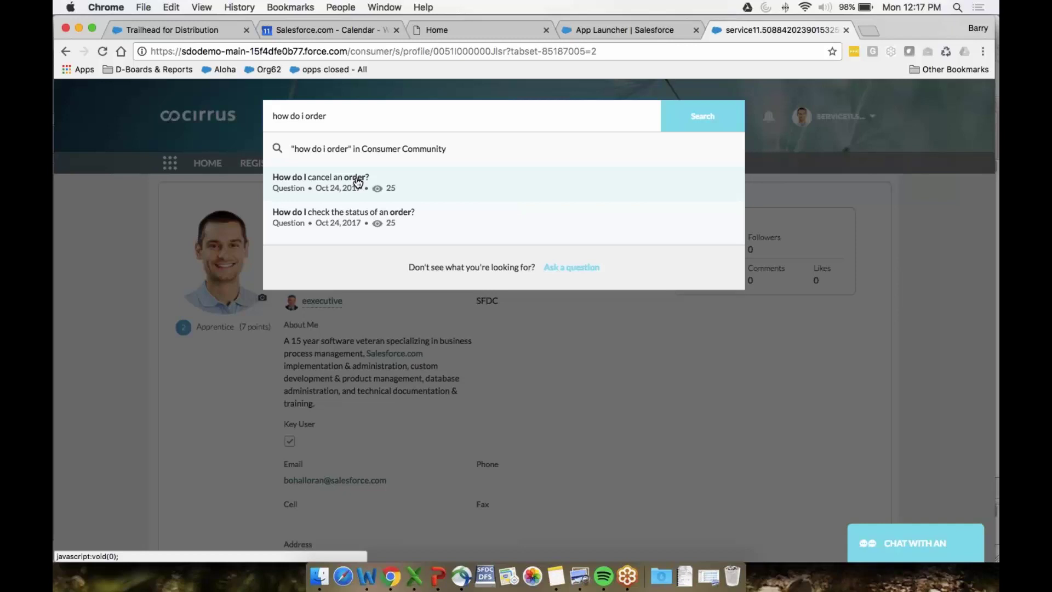
left_click(358, 182)
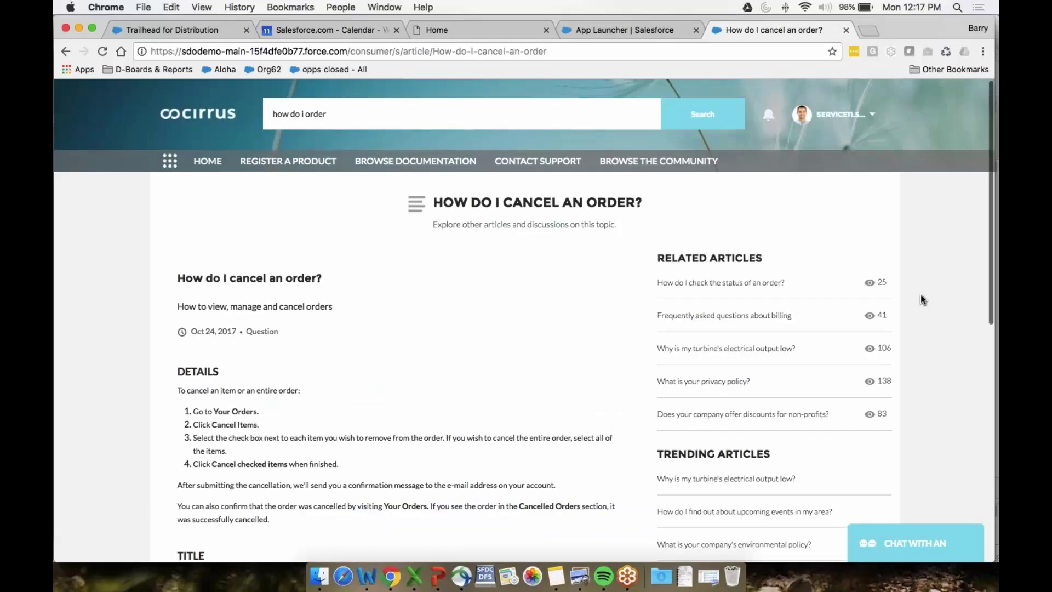
scroll(921, 295, "down", 5)
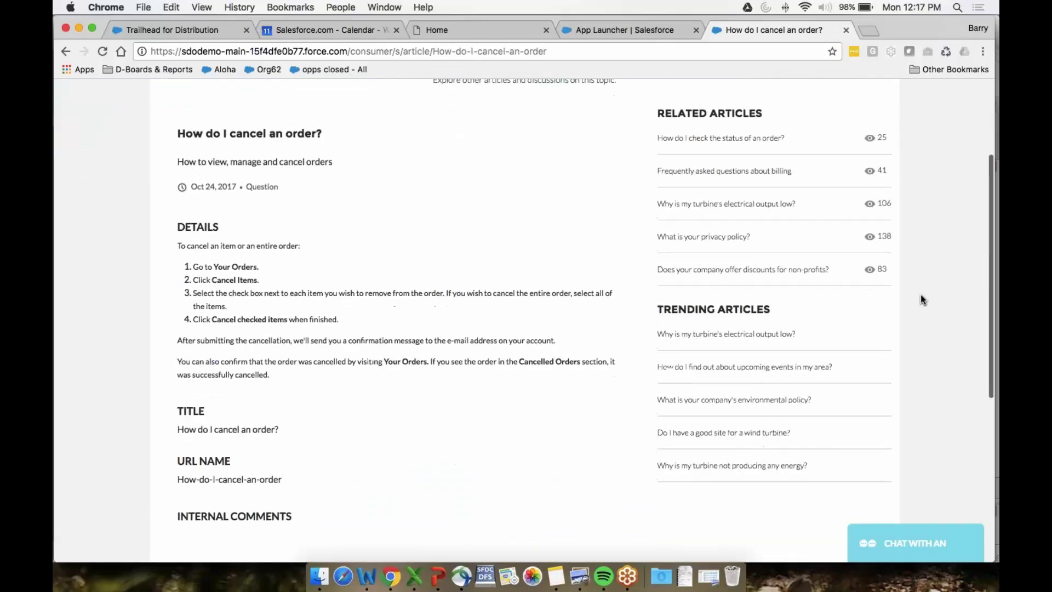
scroll(921, 294, "down", 2)
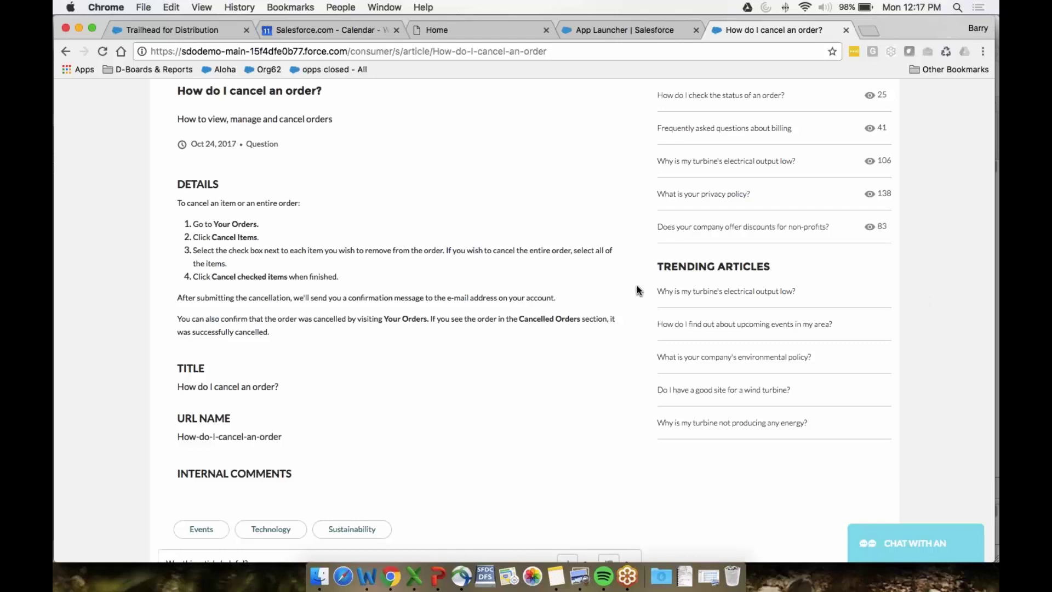
scroll(639, 290, "down", 1)
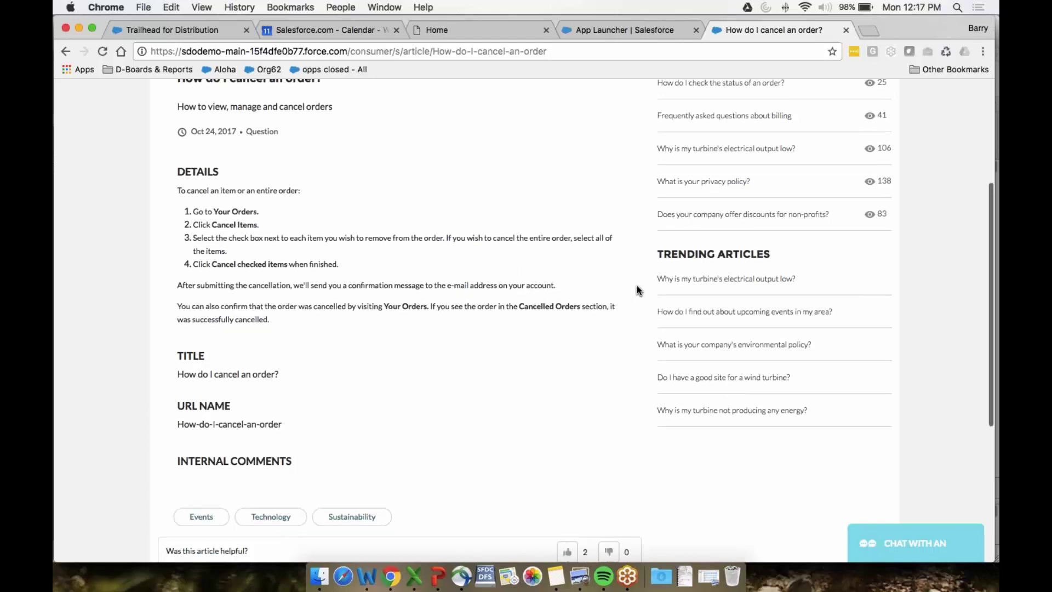
scroll(636, 285, "down", 5)
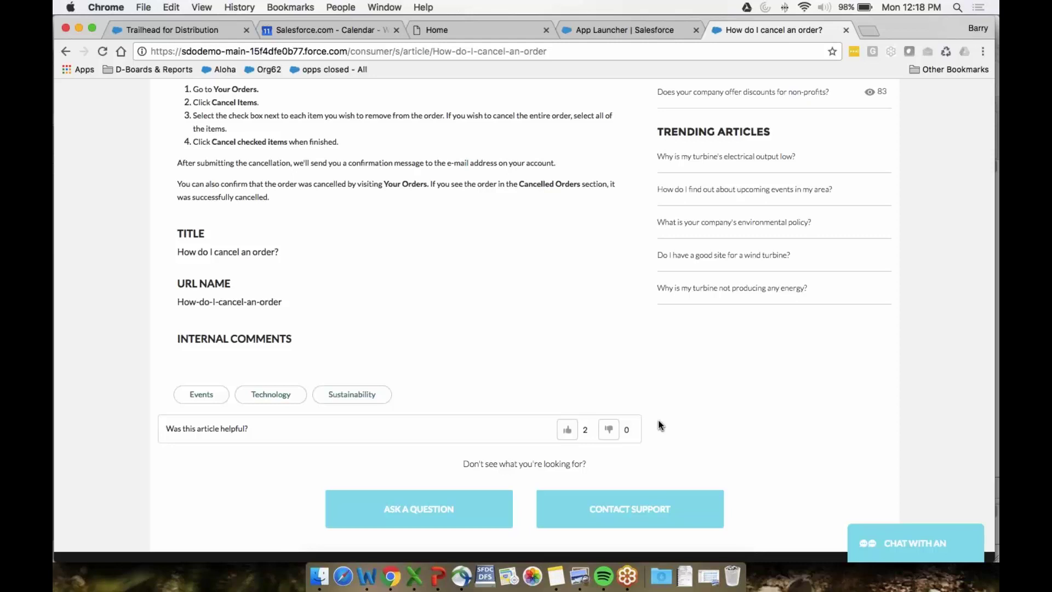
scroll(661, 426, "up", 1)
scroll(660, 425, "up", 5)
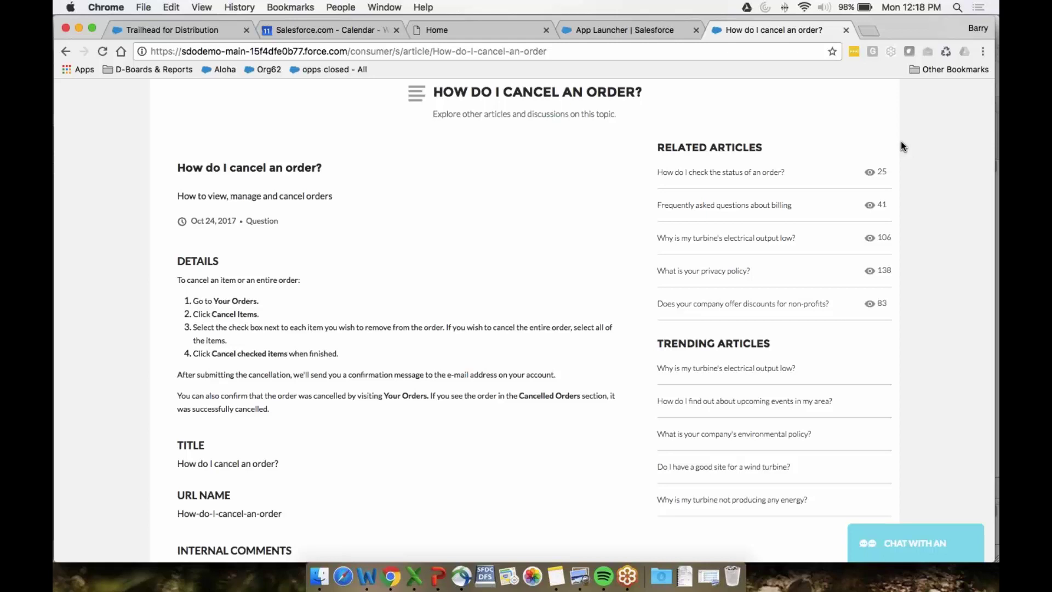
Open the related article 'How do I check the status of an order?' and read through it
left_click(734, 174)
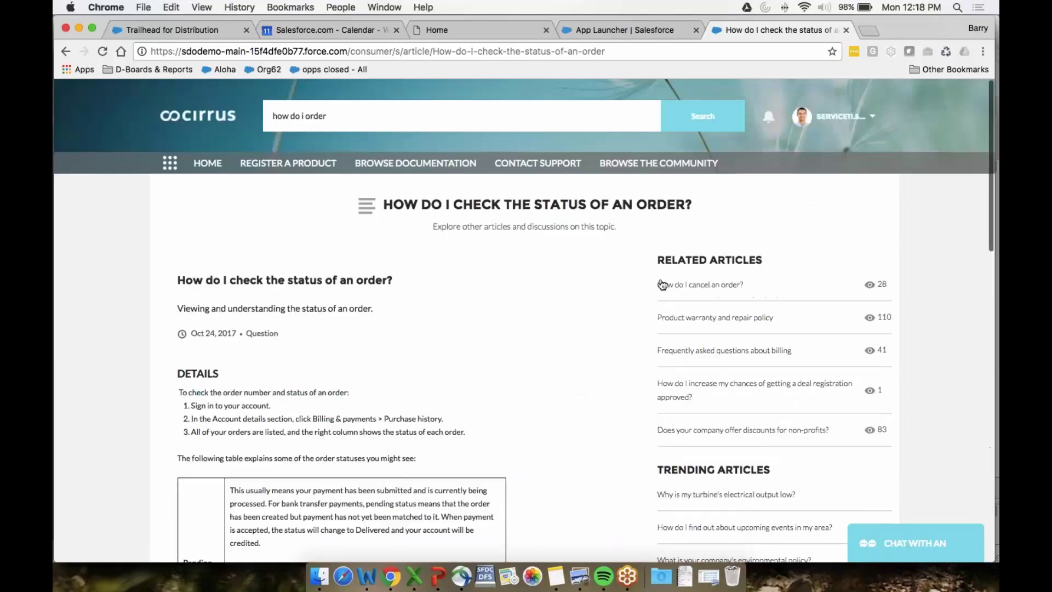
scroll(647, 293, "down", 2)
scroll(648, 292, "down", 1)
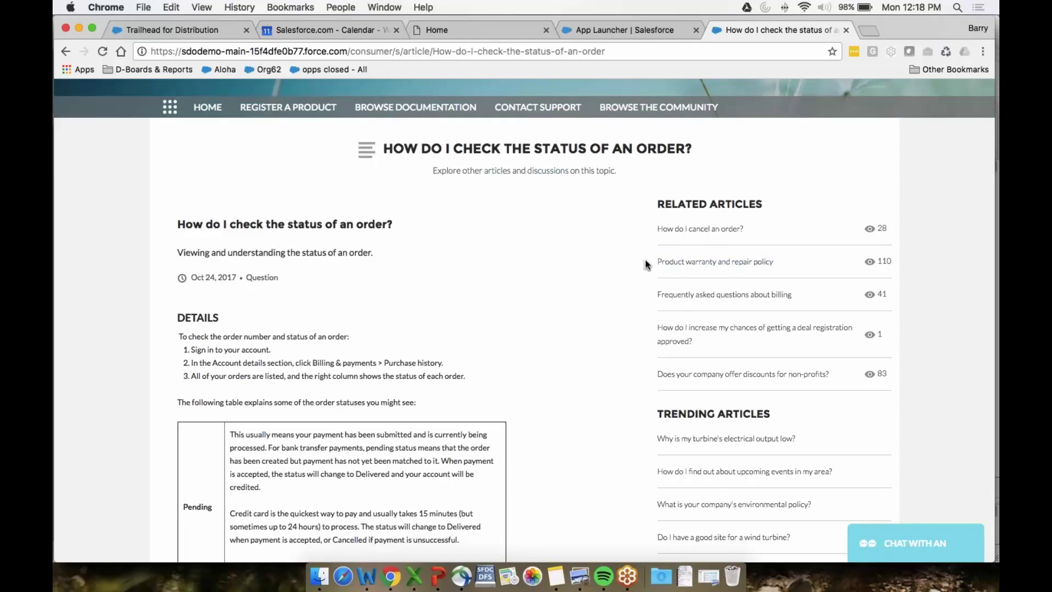
scroll(642, 263, "down", 1)
scroll(640, 261, "down", 5)
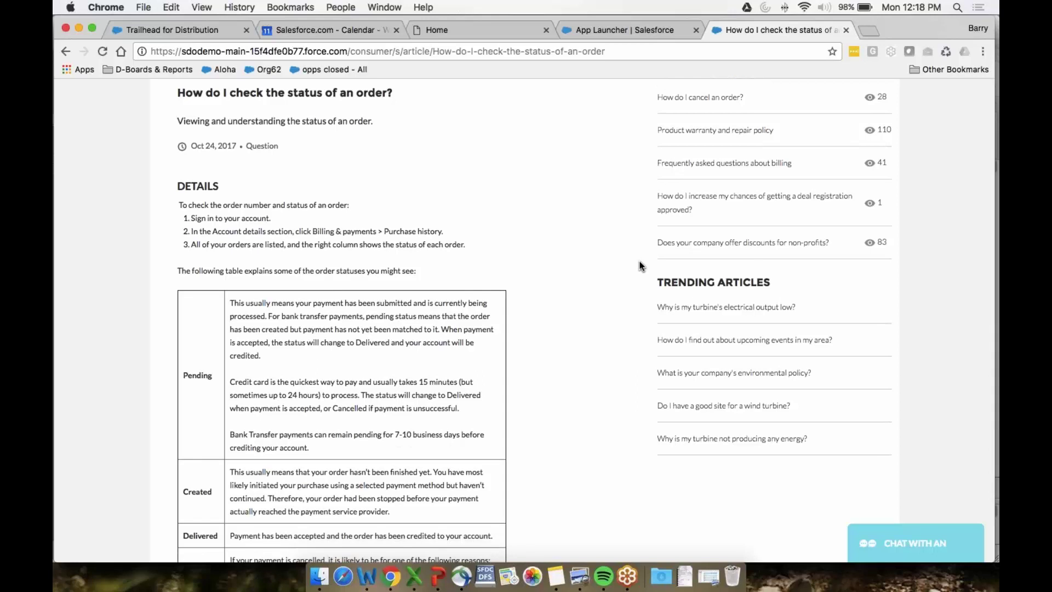
scroll(639, 261, "down", 1)
scroll(639, 261, "down", 15)
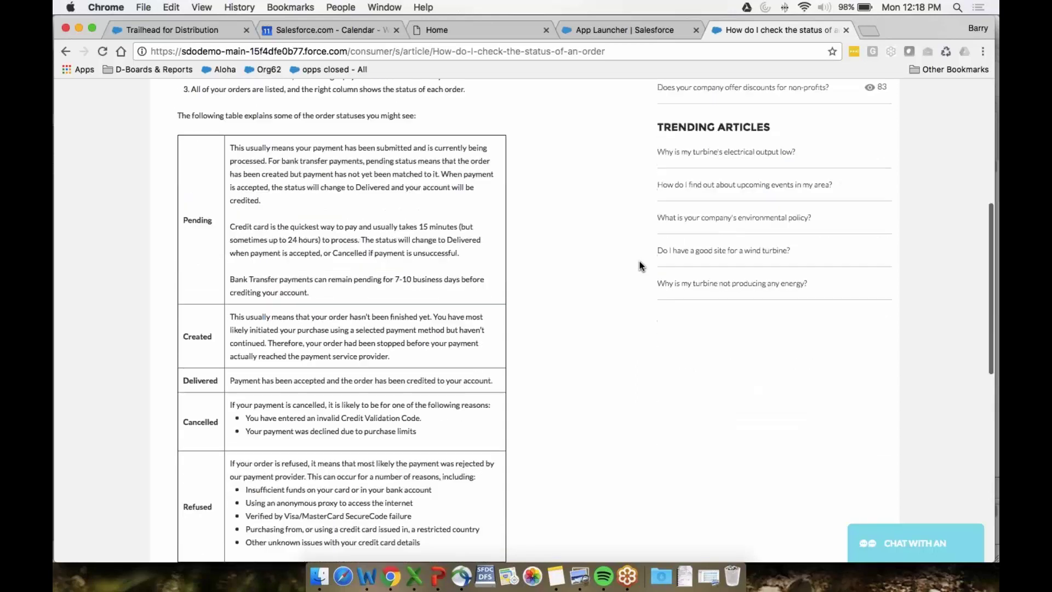
scroll(640, 266, "down", 1)
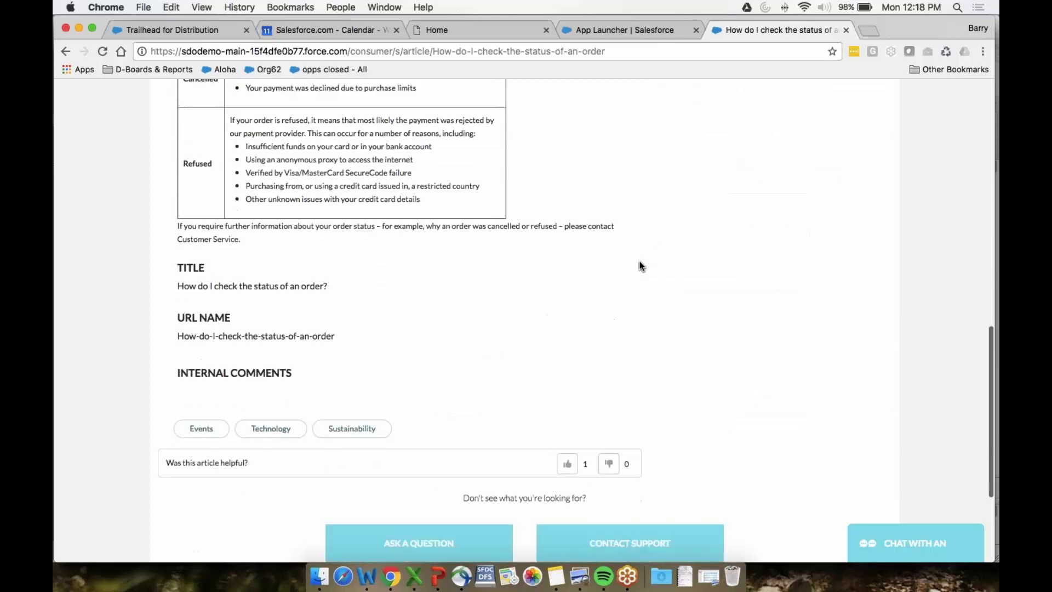
scroll(652, 303, "up", 8)
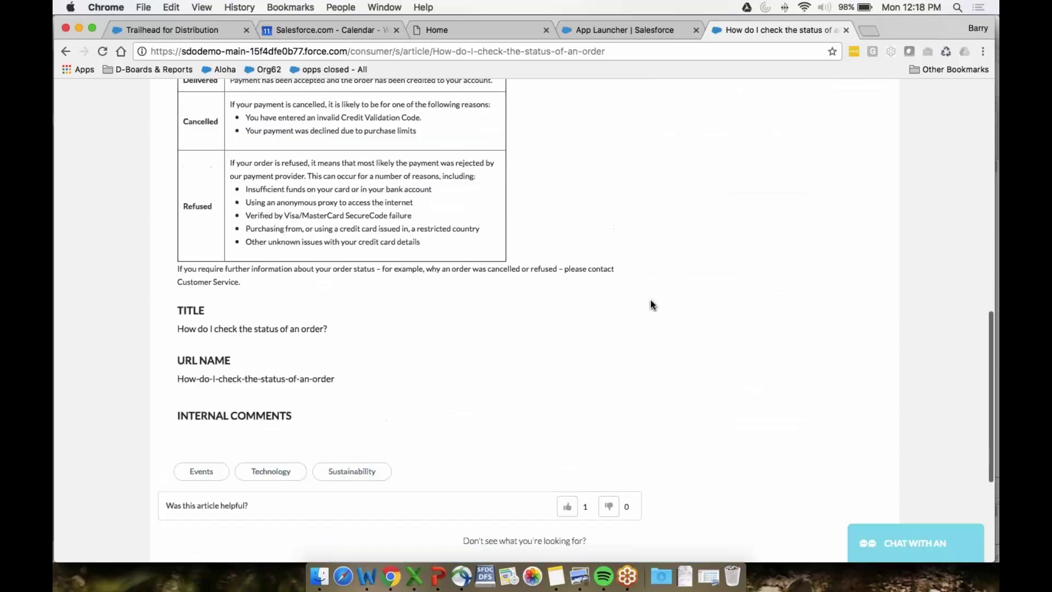
scroll(644, 302, "up", 10)
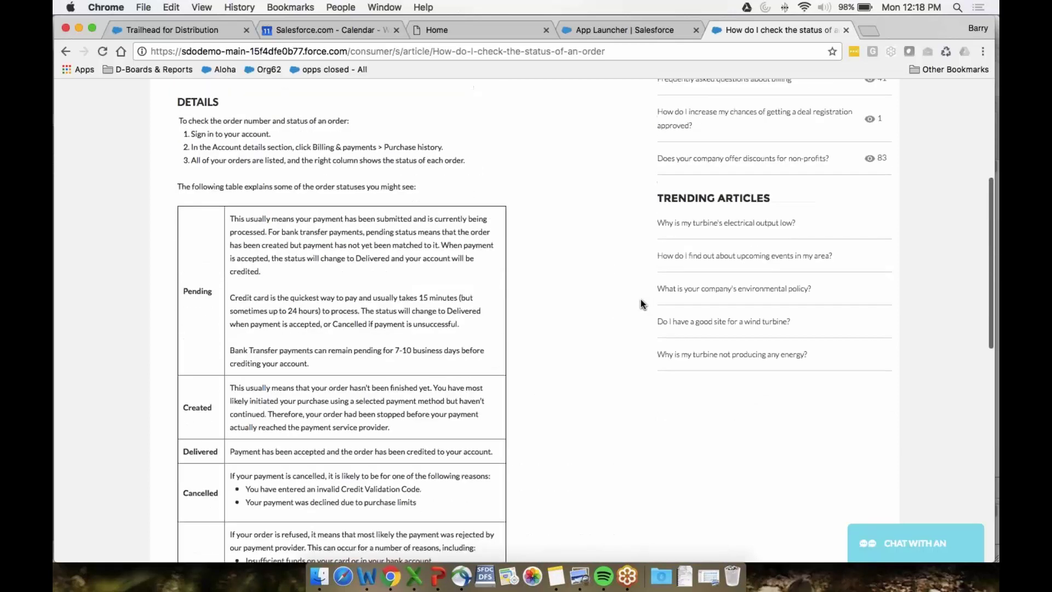
scroll(641, 302, "up", 2)
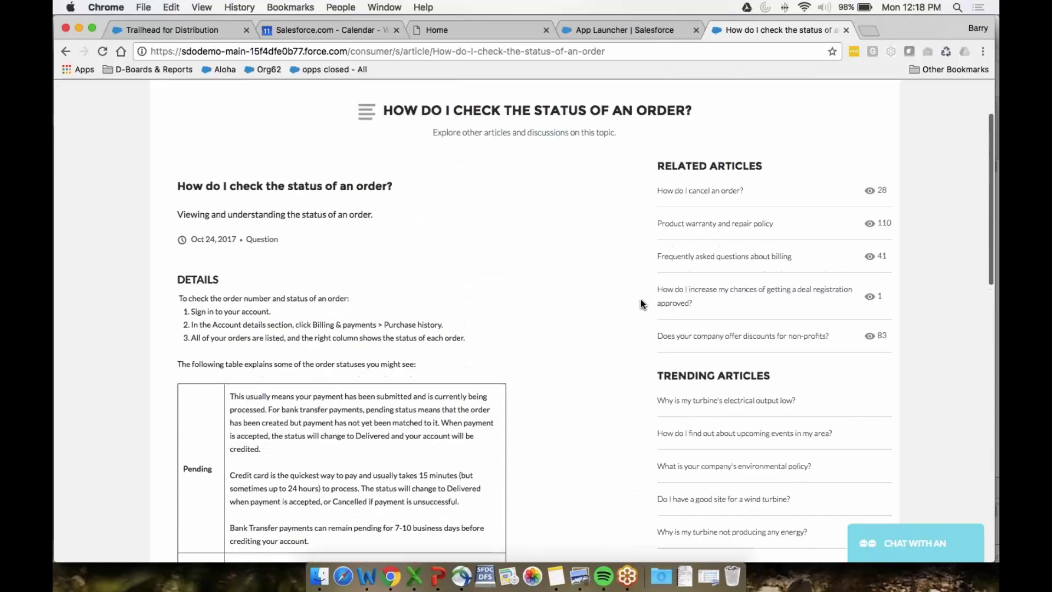
scroll(641, 300, "down", 1)
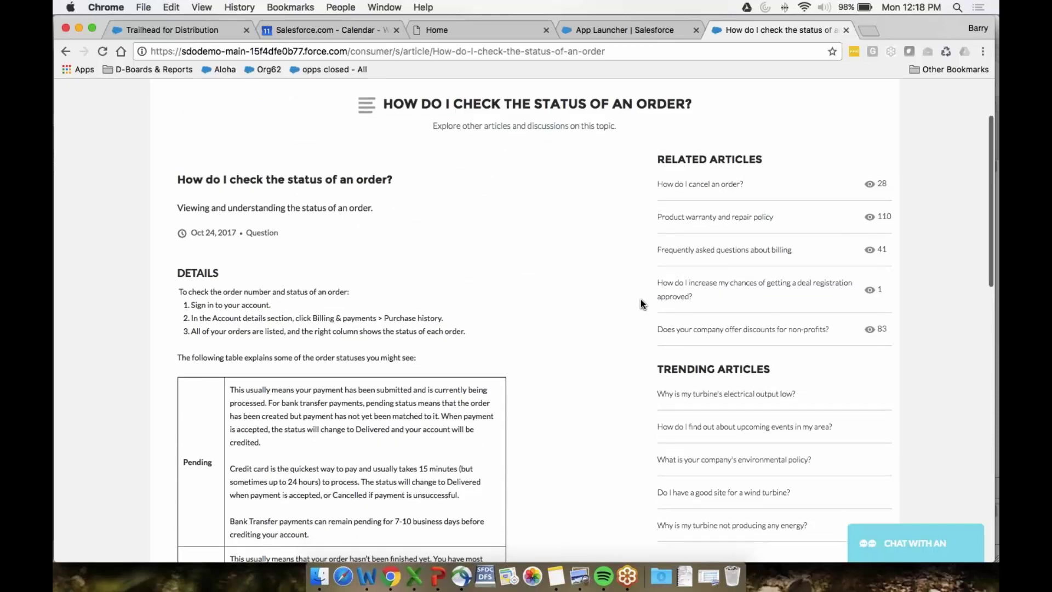
scroll(640, 300, "down", 20)
Go to Contact Support and set the email form's Product Family to Commercial Products
left_click(646, 376)
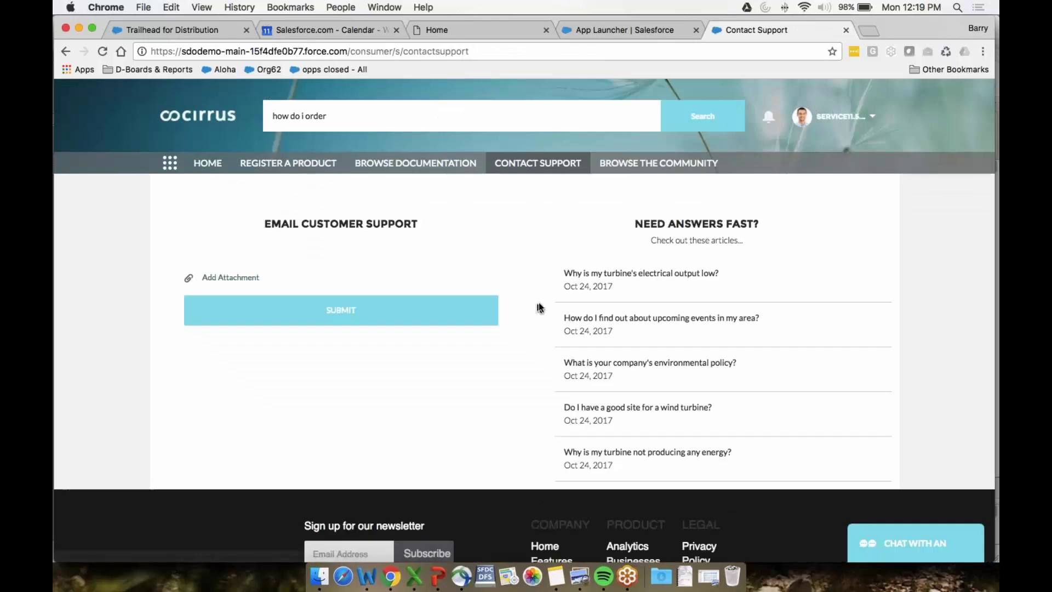
scroll(541, 307, "down", 1)
scroll(541, 307, "down", 2)
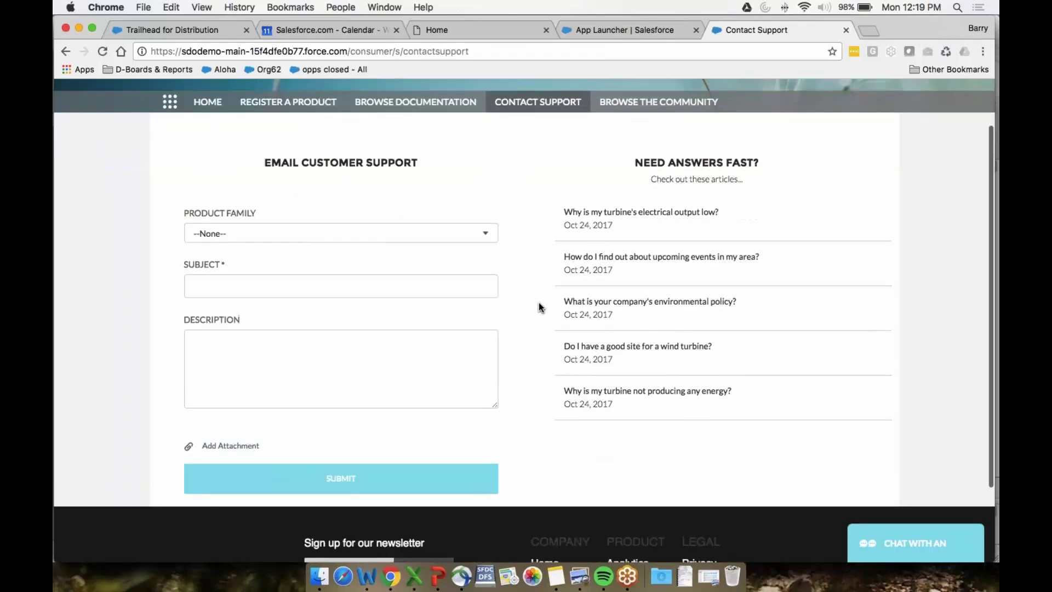
left_click(488, 236)
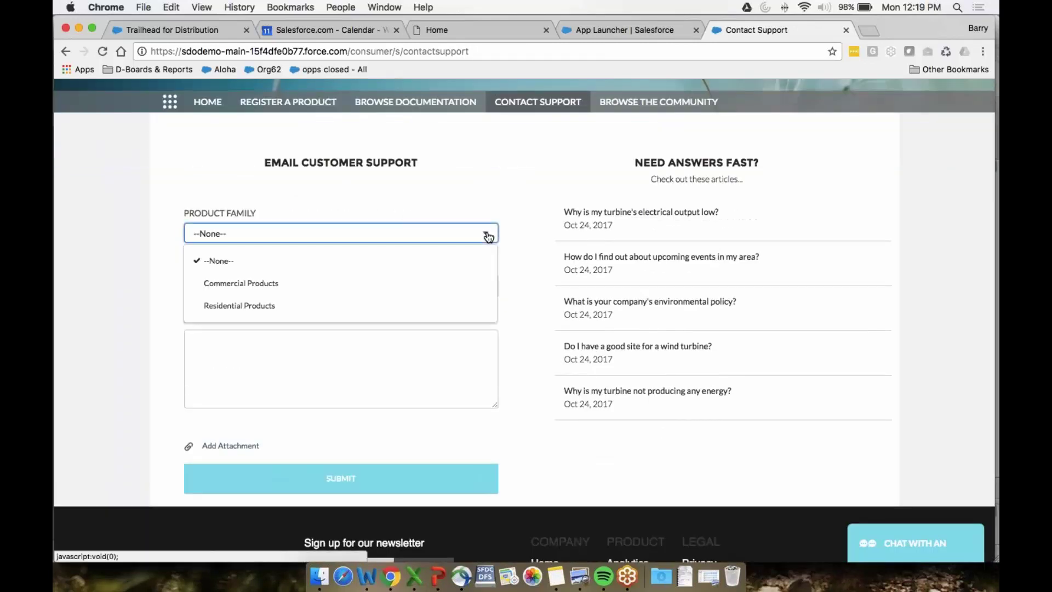
left_click(479, 284)
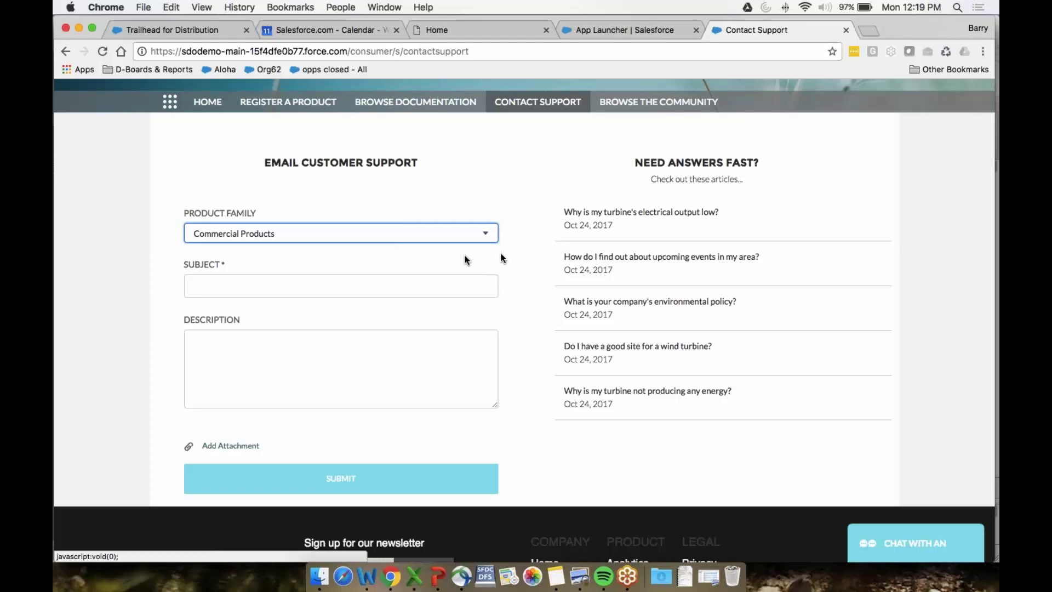
Enter the subject 'I have an issue with my order', correcting the typo 'wigth', then place the cursor in Description
left_click(390, 282)
type("I have an")
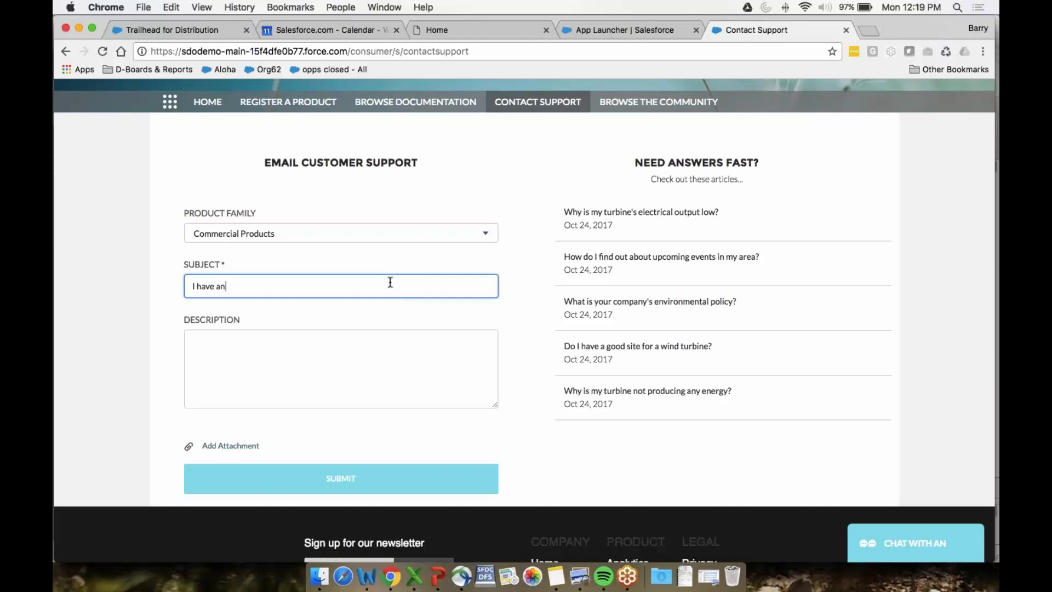
type(" issue wigth my order")
left_click(260, 287)
key("BackSpace")
left_click(360, 286)
left_click(310, 345)
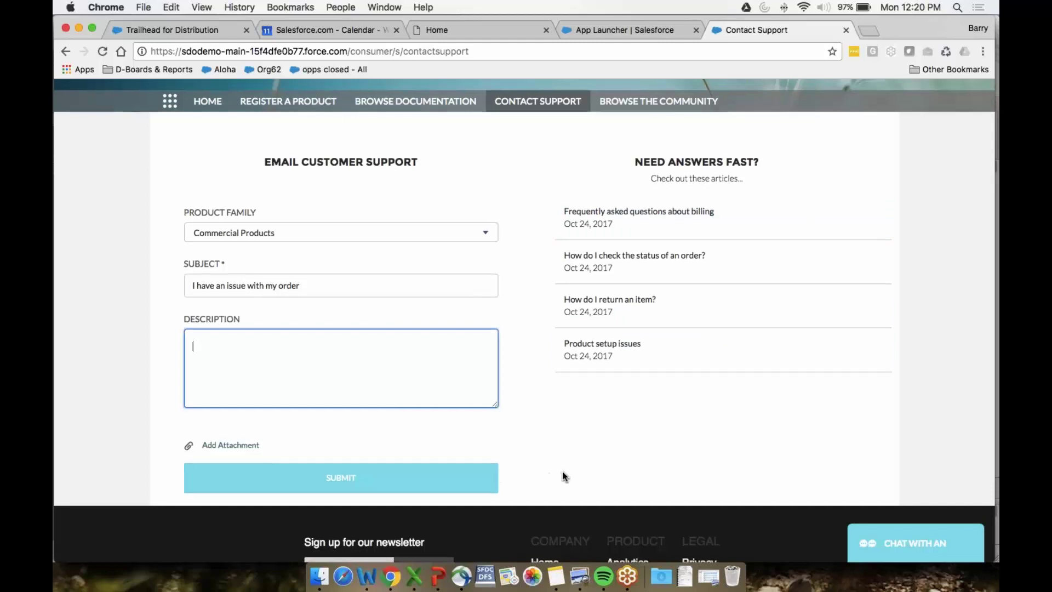
scroll(565, 476, "down", 2)
scroll(564, 476, "up", 2)
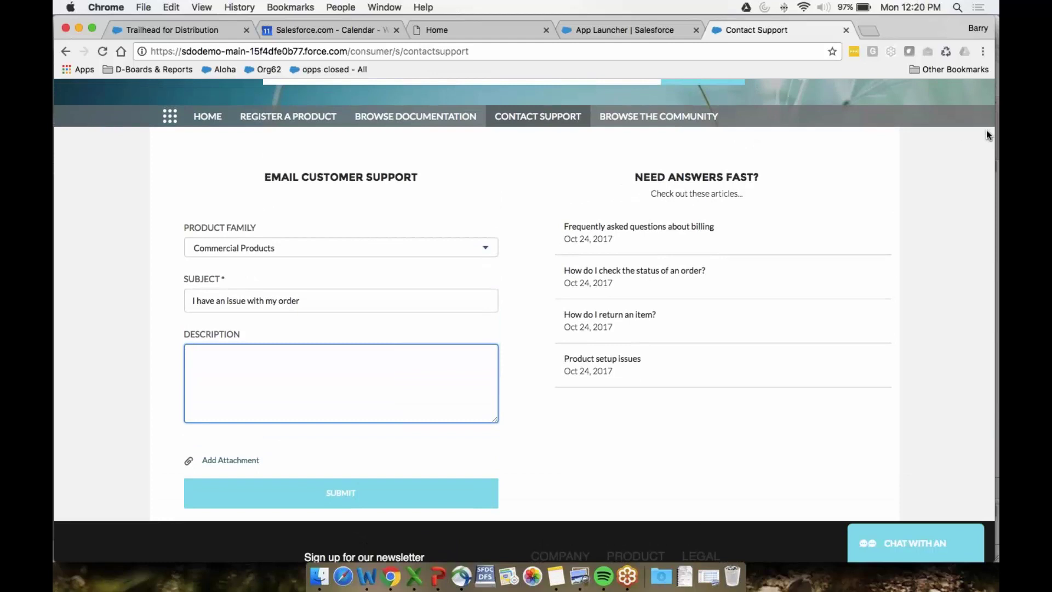
Switch to the Service Console's All Open Cases list showing new case 00001866
left_click(630, 32)
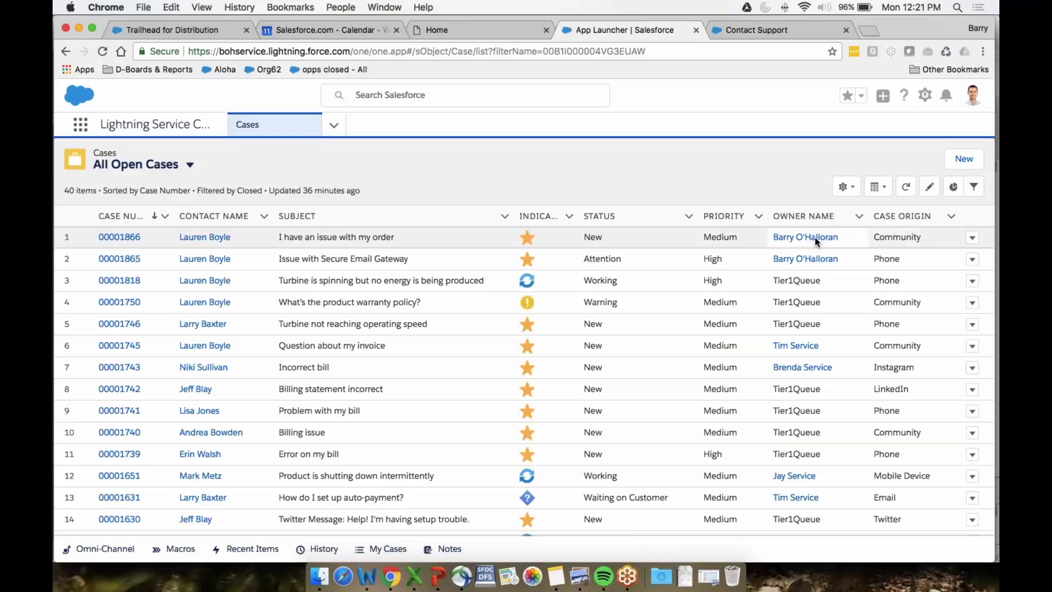
Open case 00001866 and scroll its Case Details down to the Contact Details
left_click(120, 237)
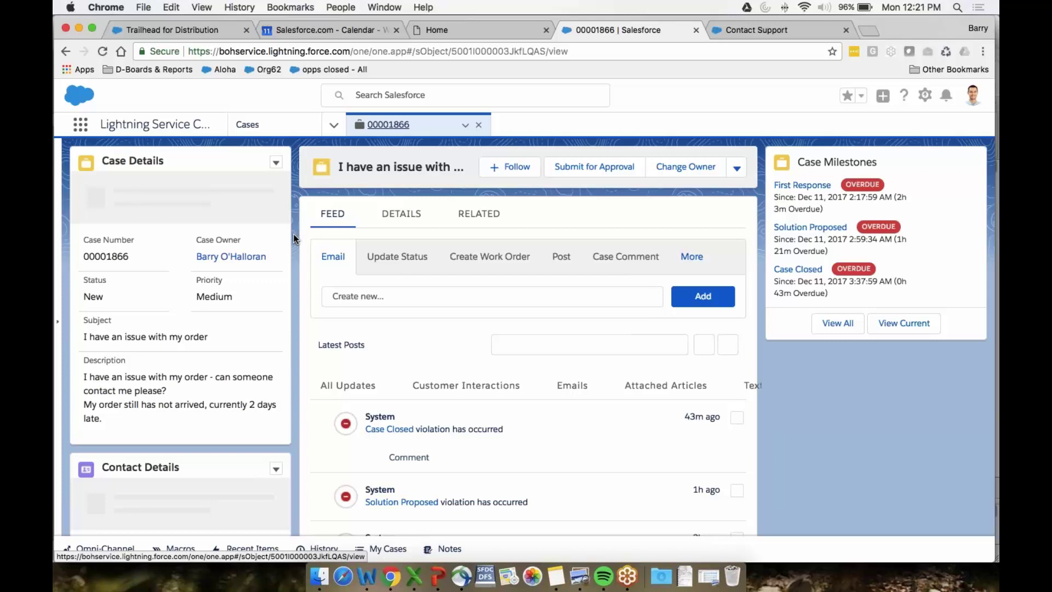
scroll(295, 238, "down", 1)
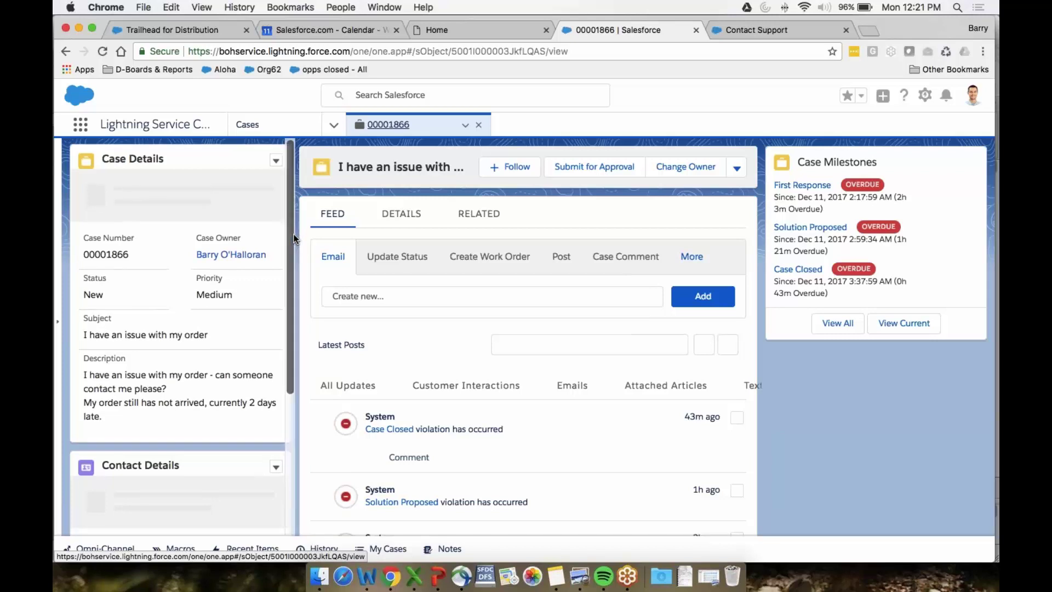
scroll(294, 238, "down", 2)
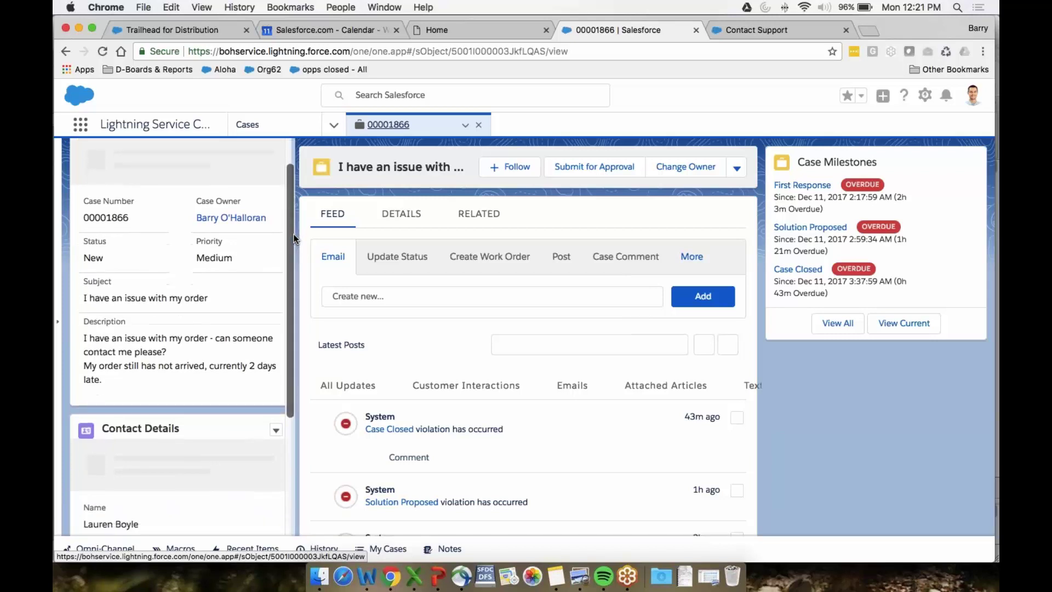
scroll(263, 249, "down", 2)
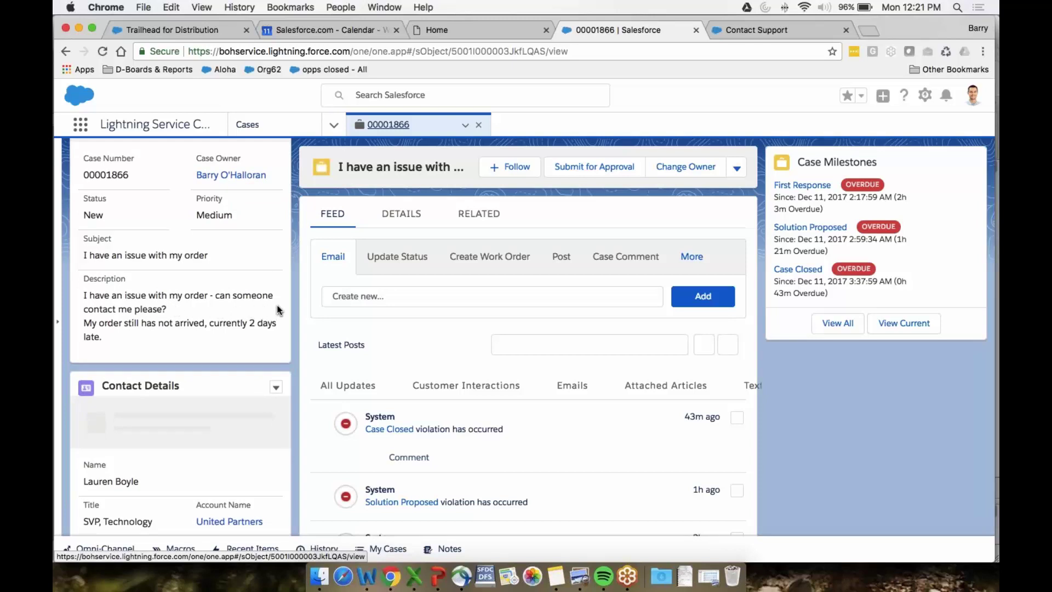
scroll(271, 310, "down", 1)
scroll(278, 310, "down", 5)
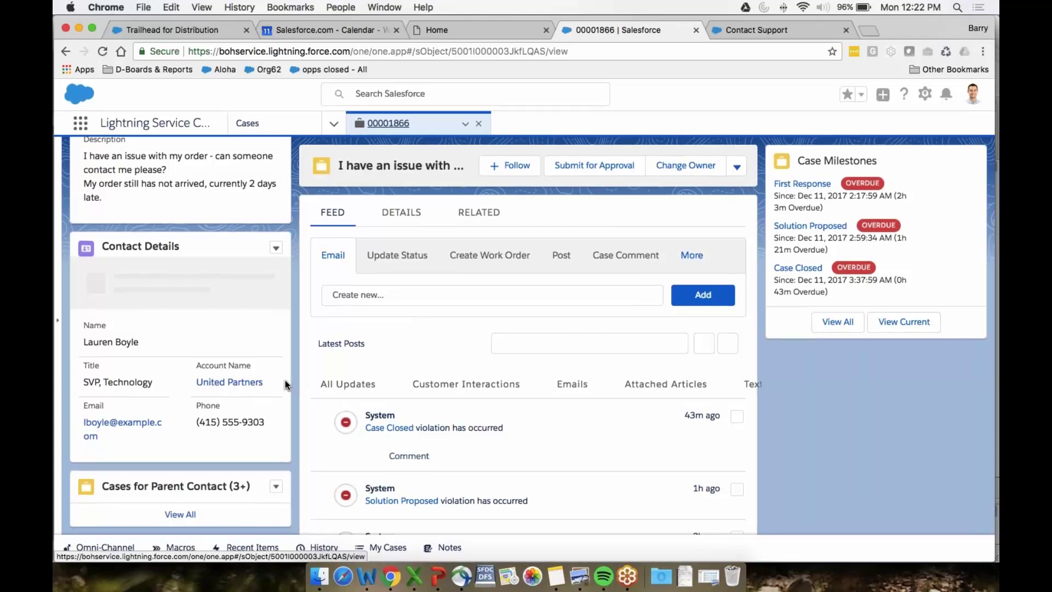
left_click(175, 514)
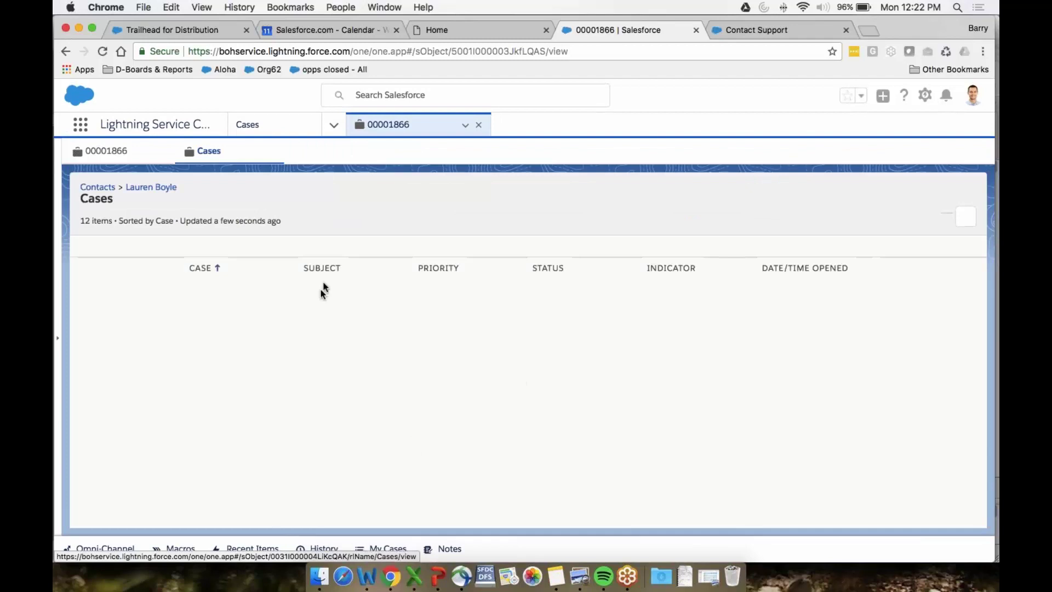
left_click(116, 151)
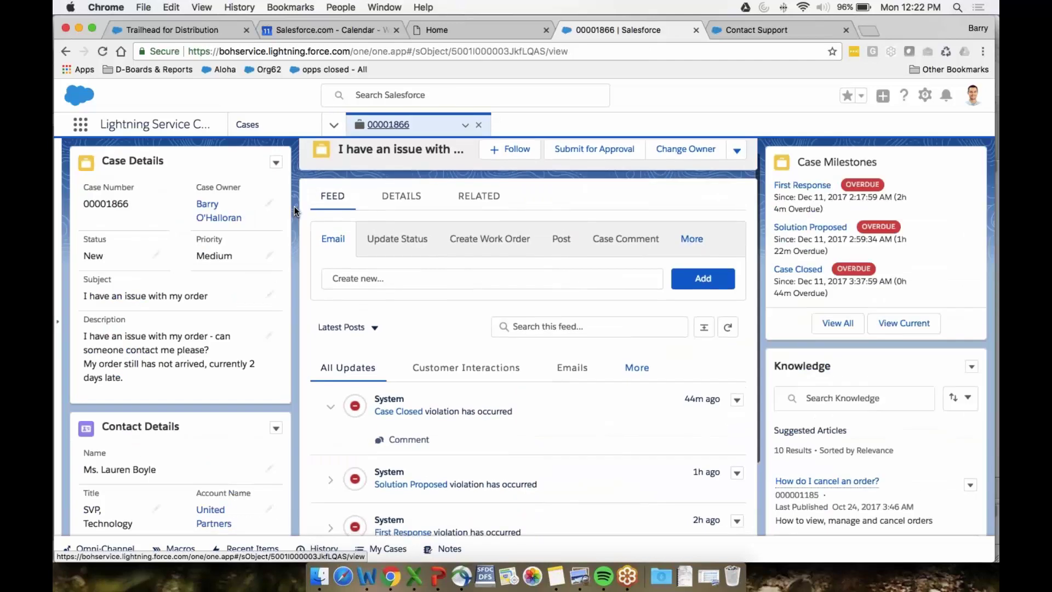
scroll(294, 206, "down", 3)
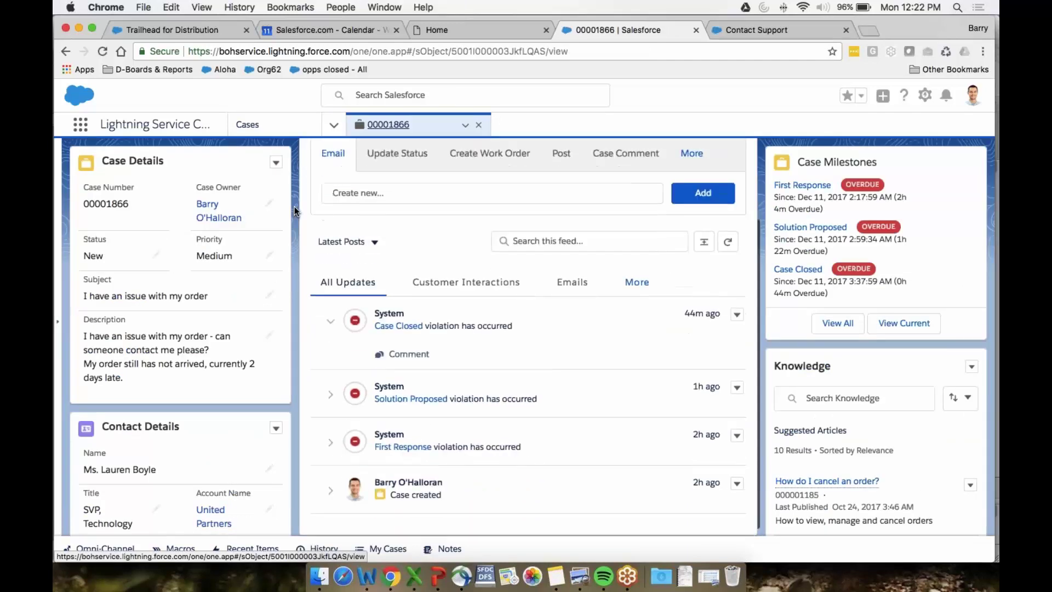
scroll(243, 304, "down", 2)
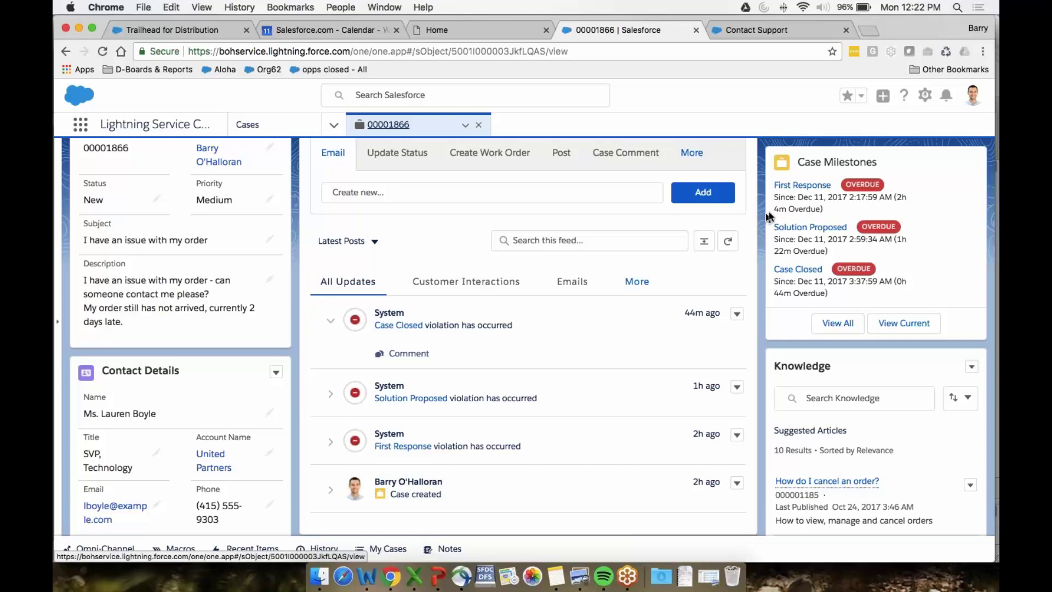
scroll(926, 172, "left", 3)
scroll(760, 226, "up", 1)
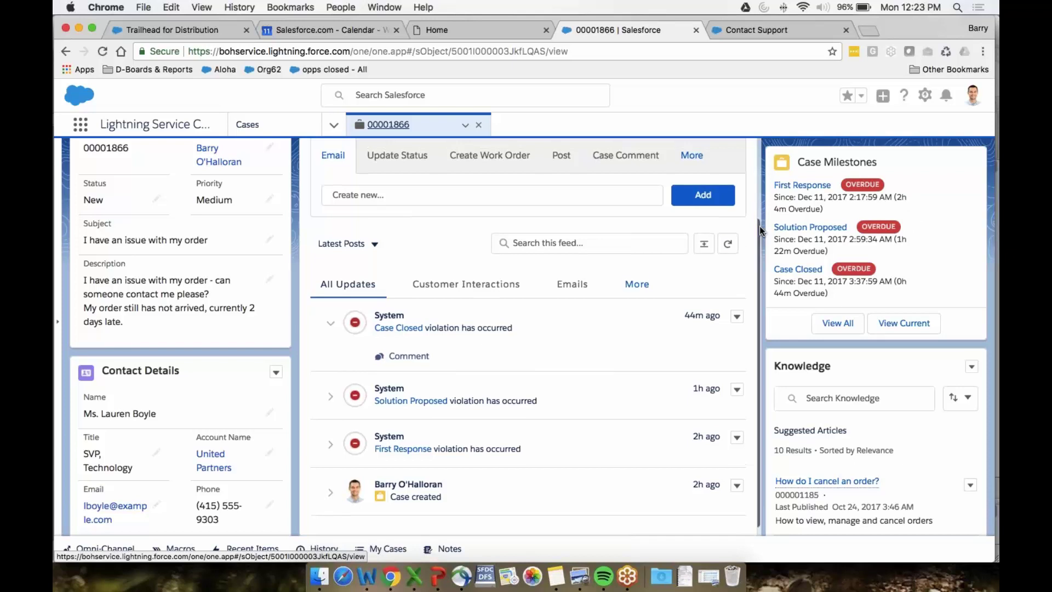
scroll(760, 226, "up", 5)
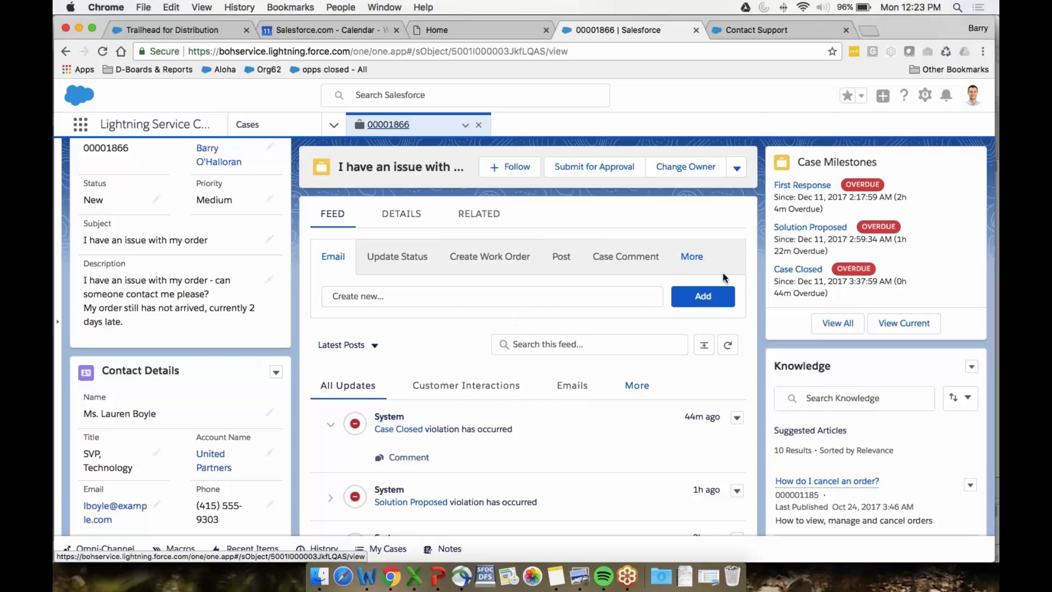
scroll(752, 271, "down", 3)
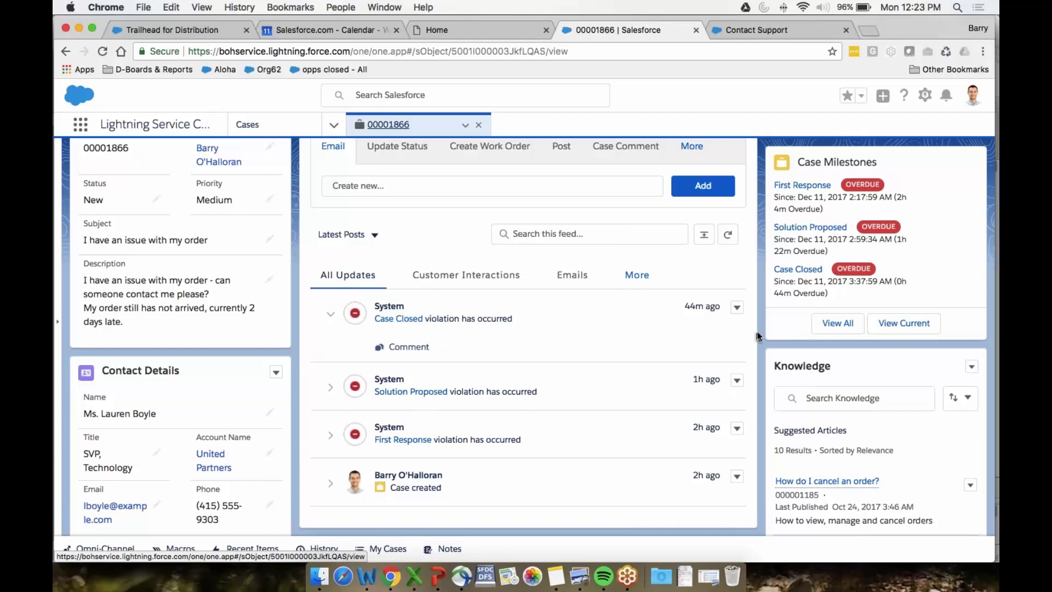
scroll(761, 345, "up", 4)
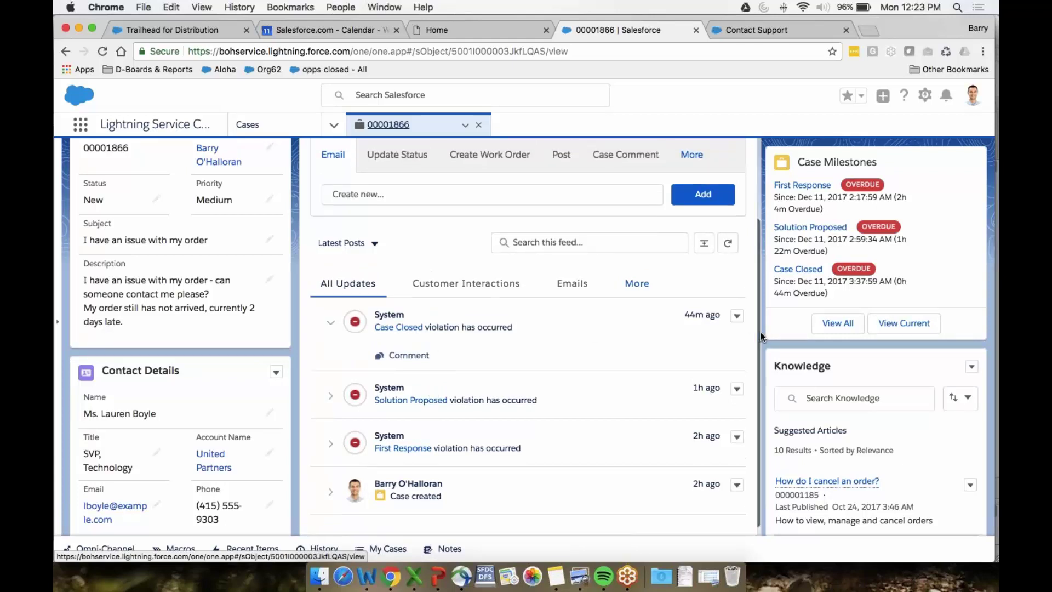
scroll(888, 480, "down", 3)
scroll(988, 431, "down", 4)
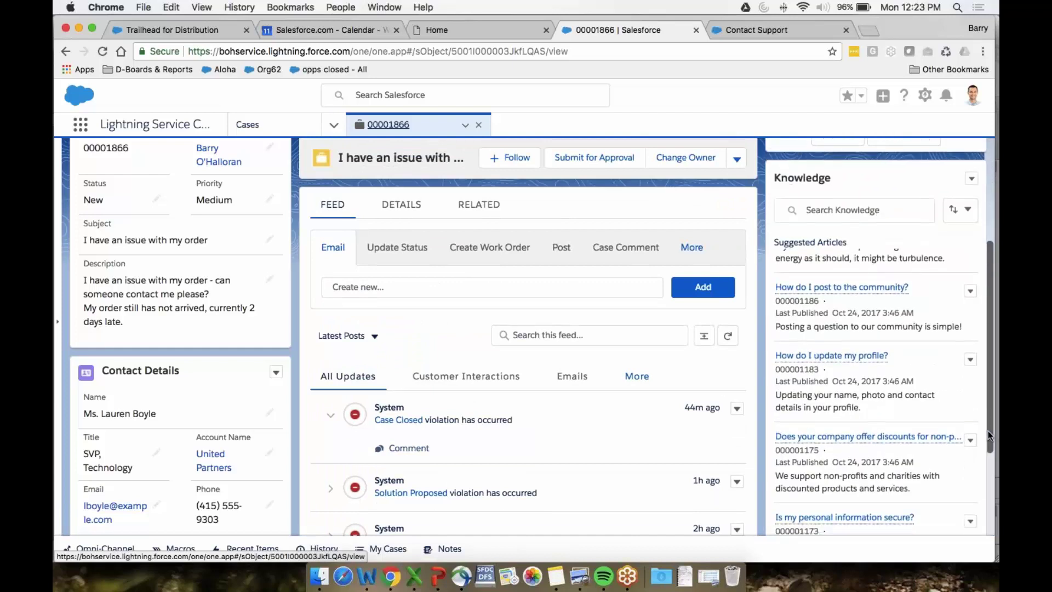
mouse_move(870, 416)
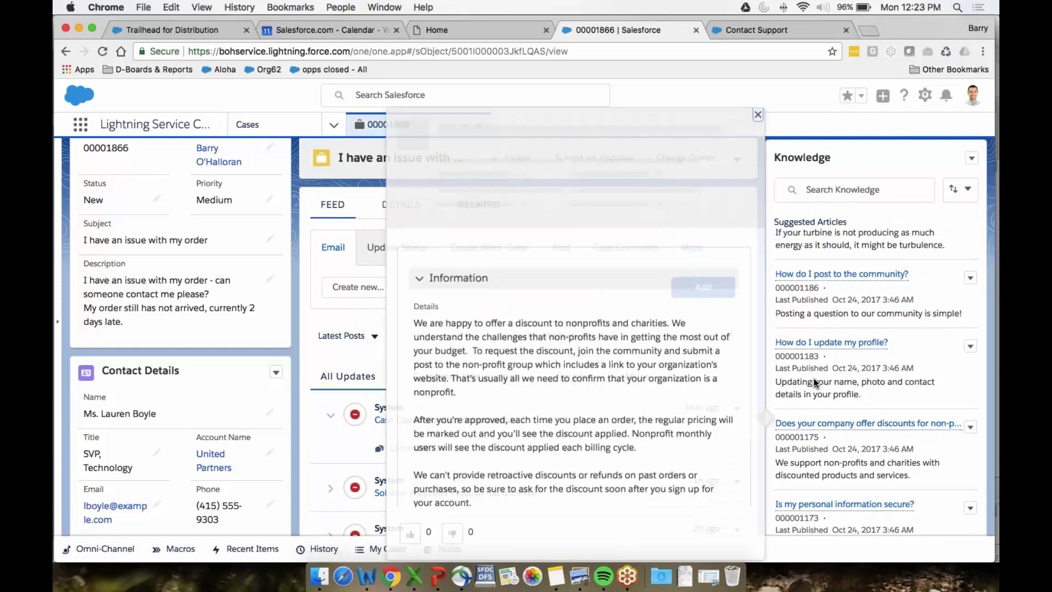
scroll(816, 382, "up", 3)
scroll(815, 382, "up", 3)
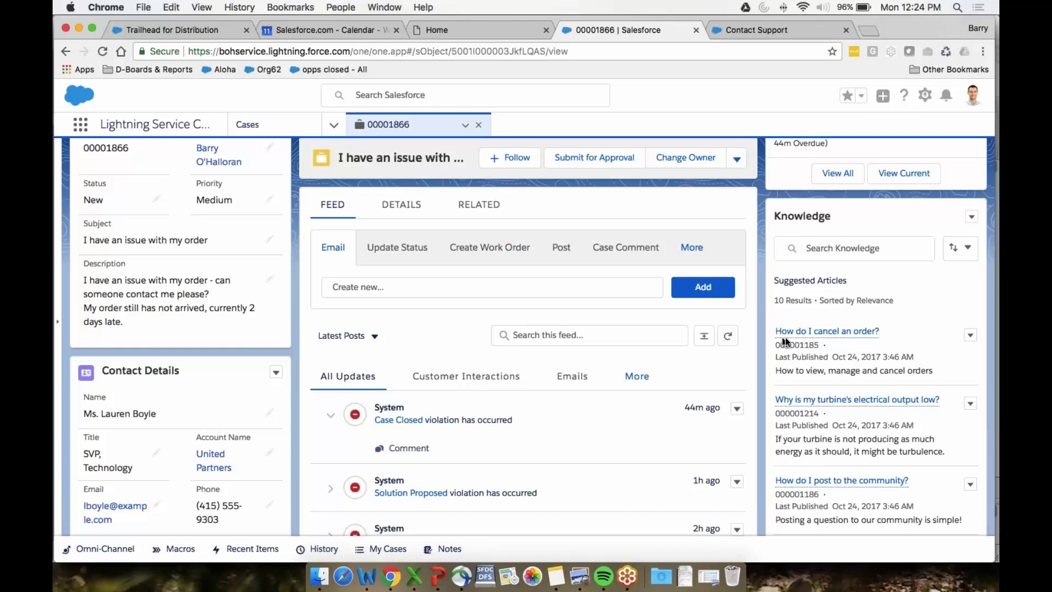
mouse_move(835, 337)
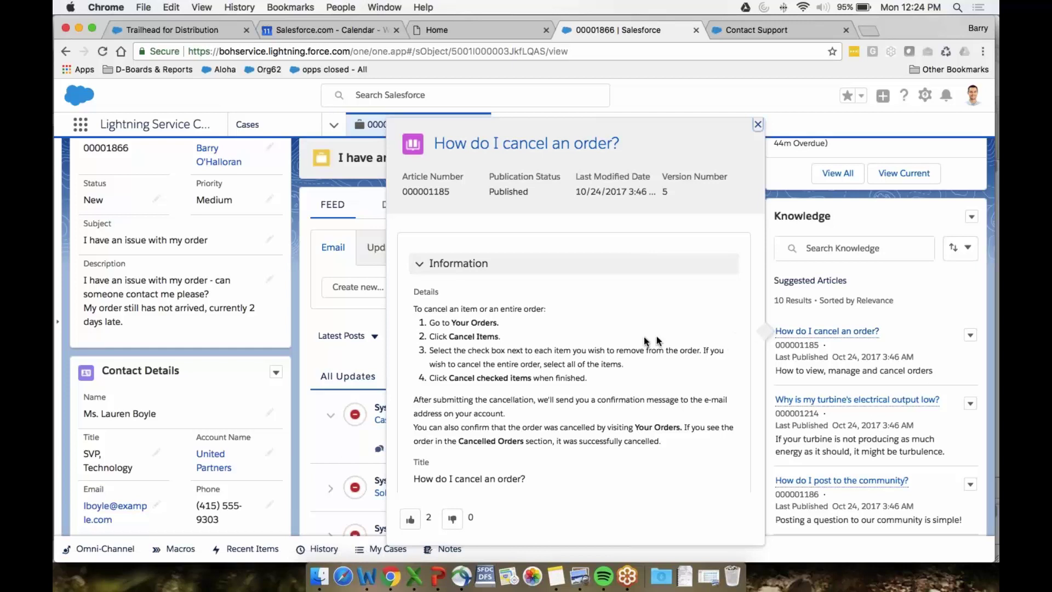
scroll(575, 342, "down", 3)
scroll(575, 342, "down", 2)
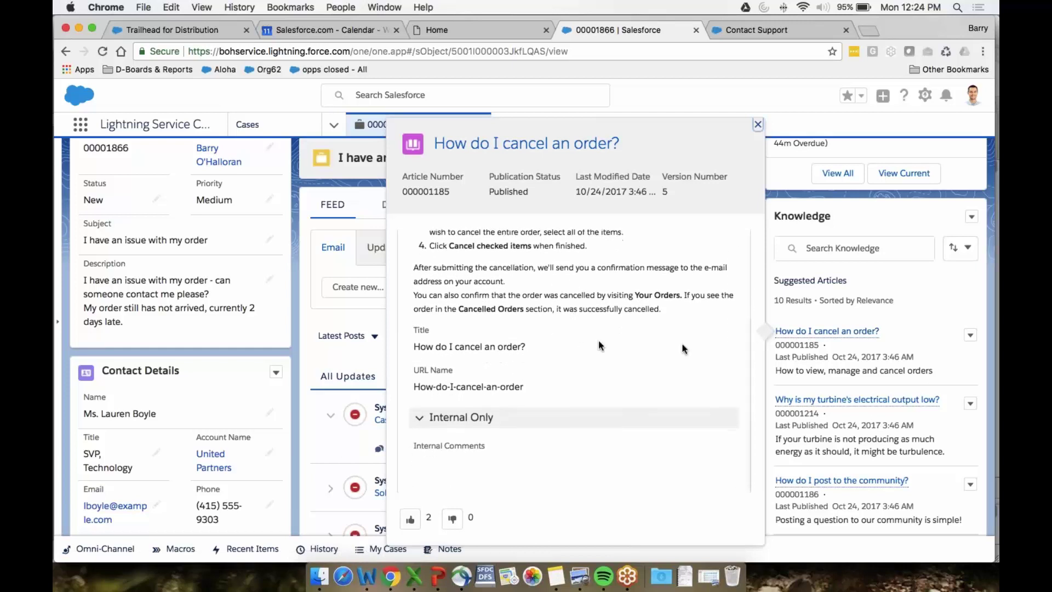
Attach the 'How do I cancel an order?' article and save case status Waiting on Customer
left_click(971, 336)
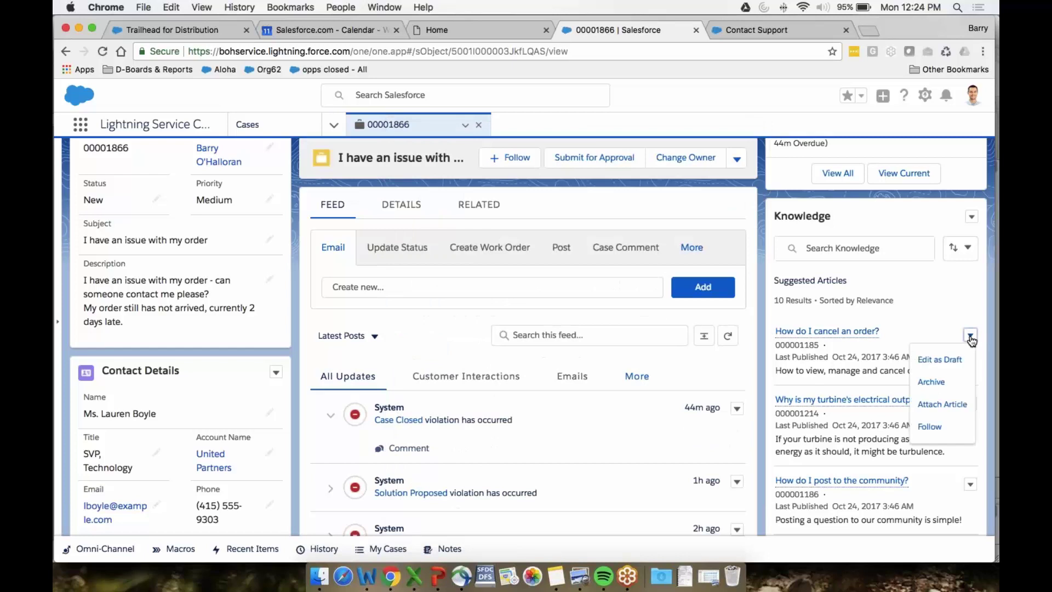
left_click(950, 405)
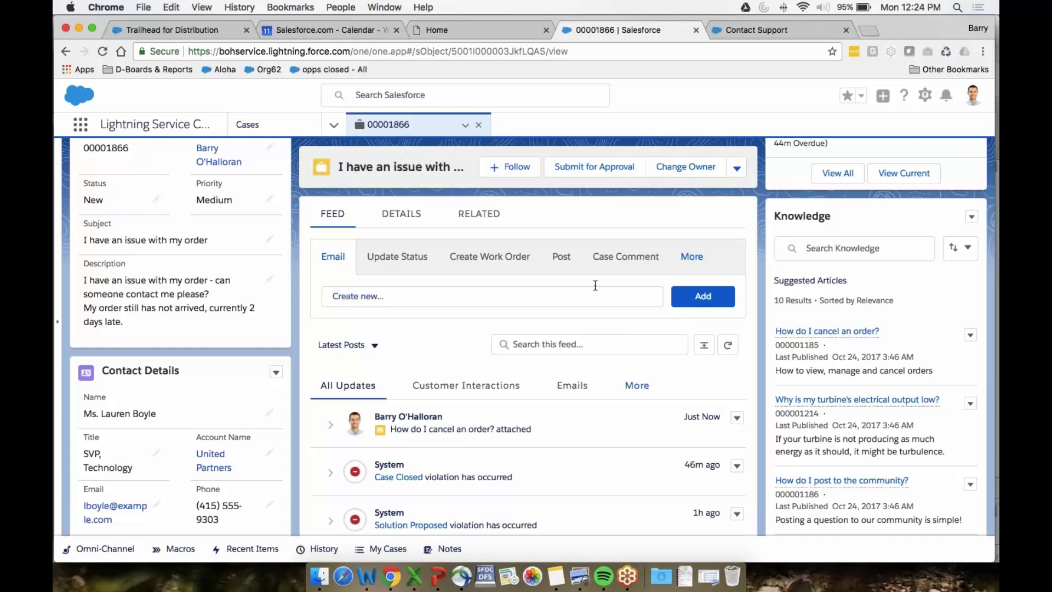
left_click(403, 260)
left_click(522, 299)
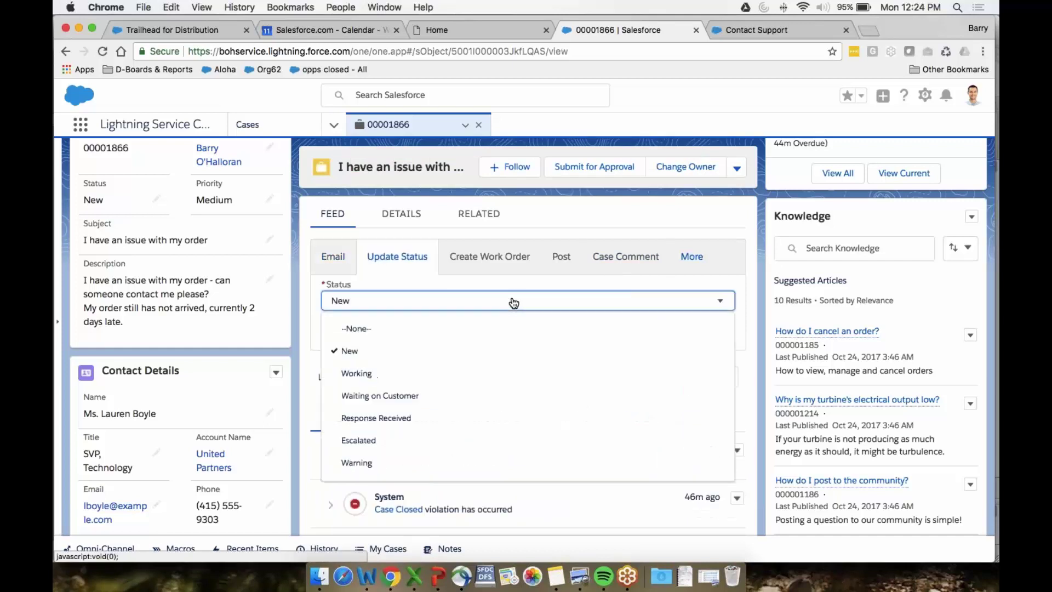
left_click(418, 401)
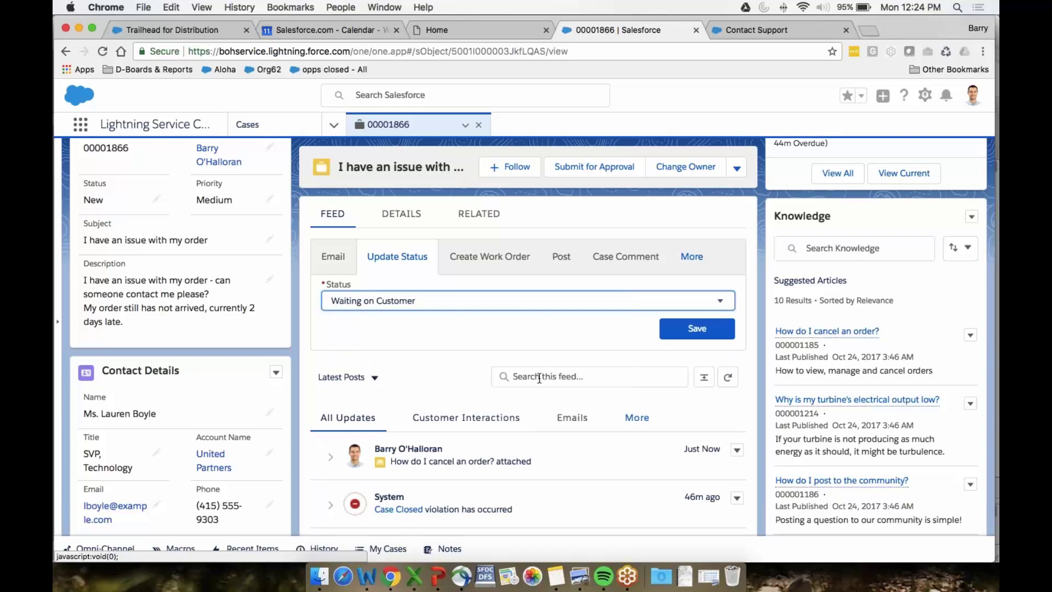
left_click(695, 327)
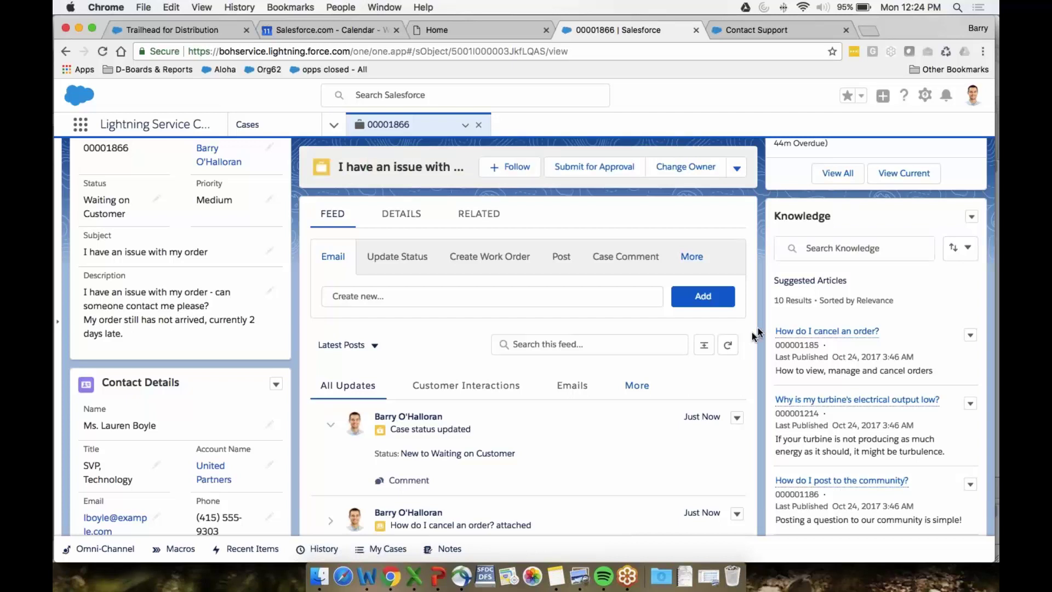
Open the Macros panel on case 00001866 and list all available macros
left_click(180, 550)
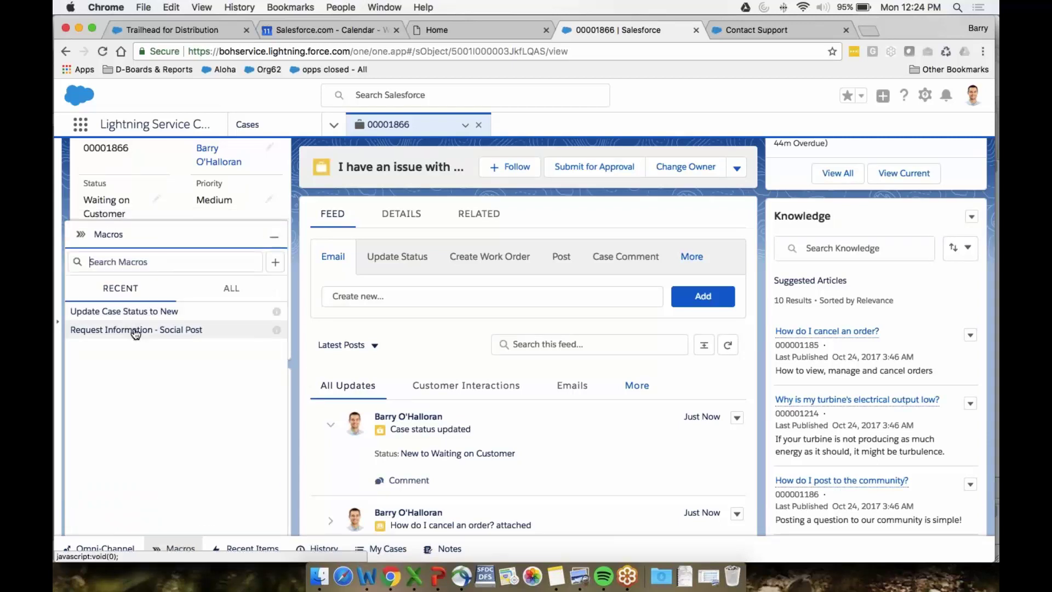
left_click(229, 291)
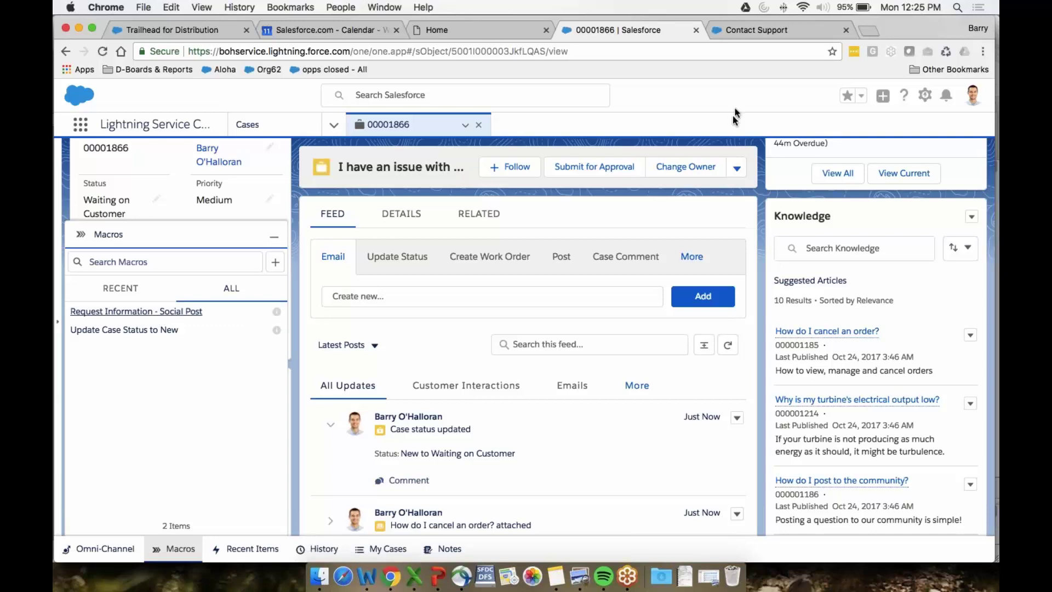
From the Contact Support tab, go to the Cirrus community home page and launch Community Builder
left_click(749, 30)
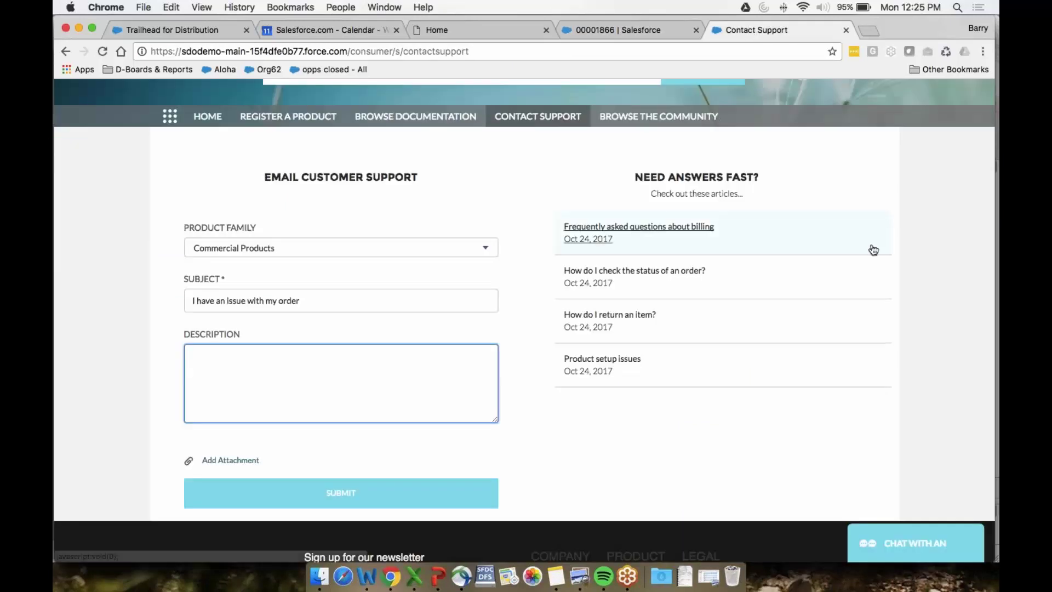
scroll(888, 254, "up", 3)
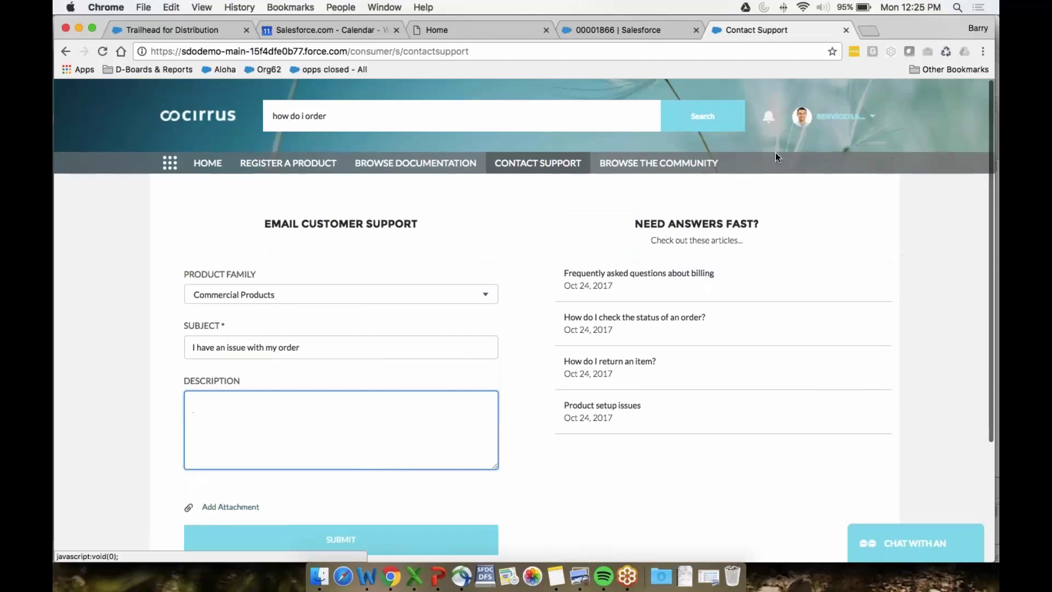
left_click(685, 163)
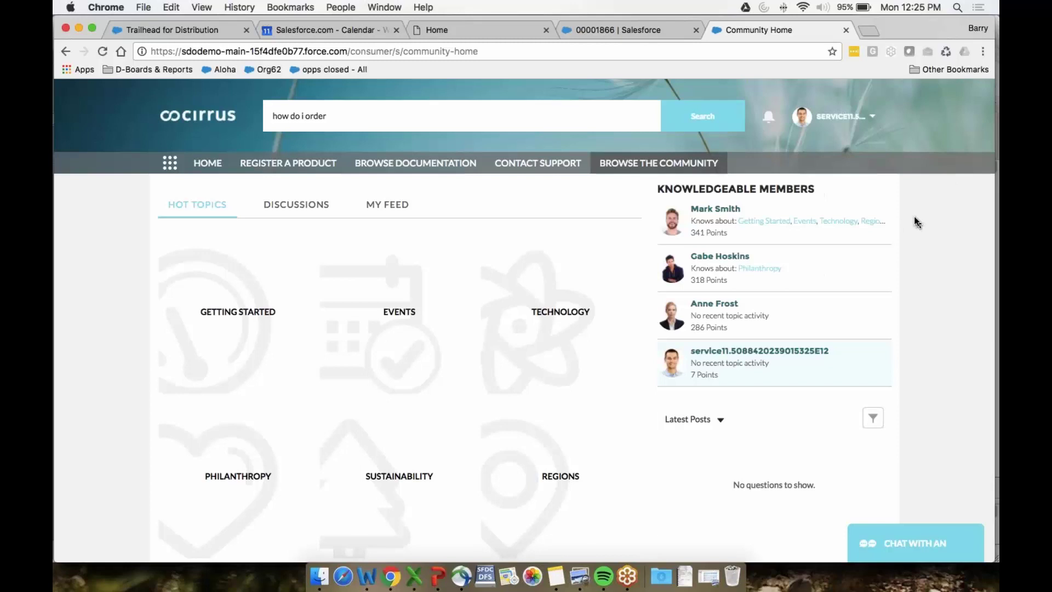
left_click(873, 119)
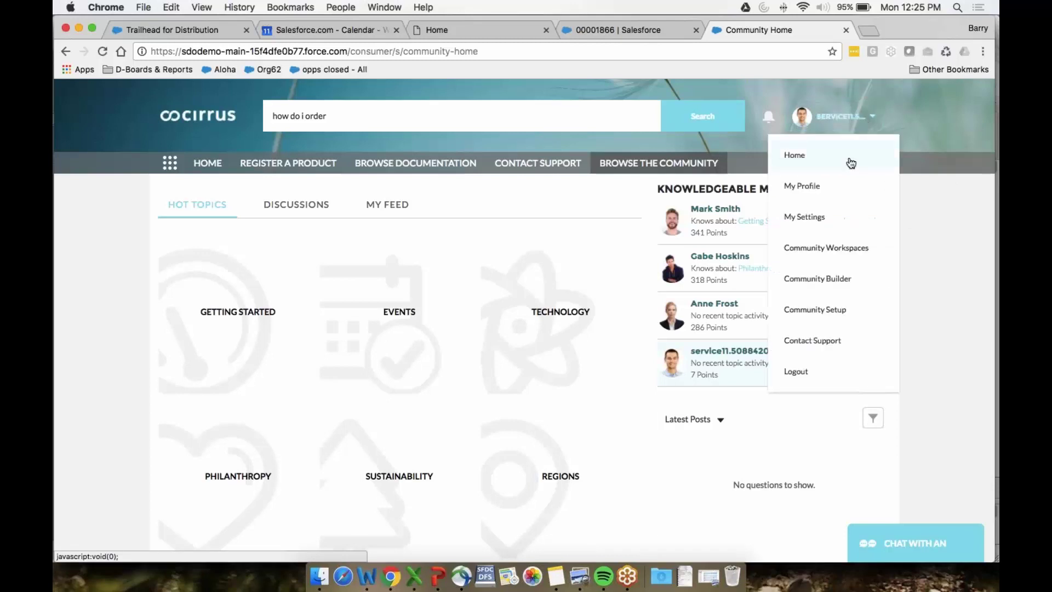
left_click(872, 279)
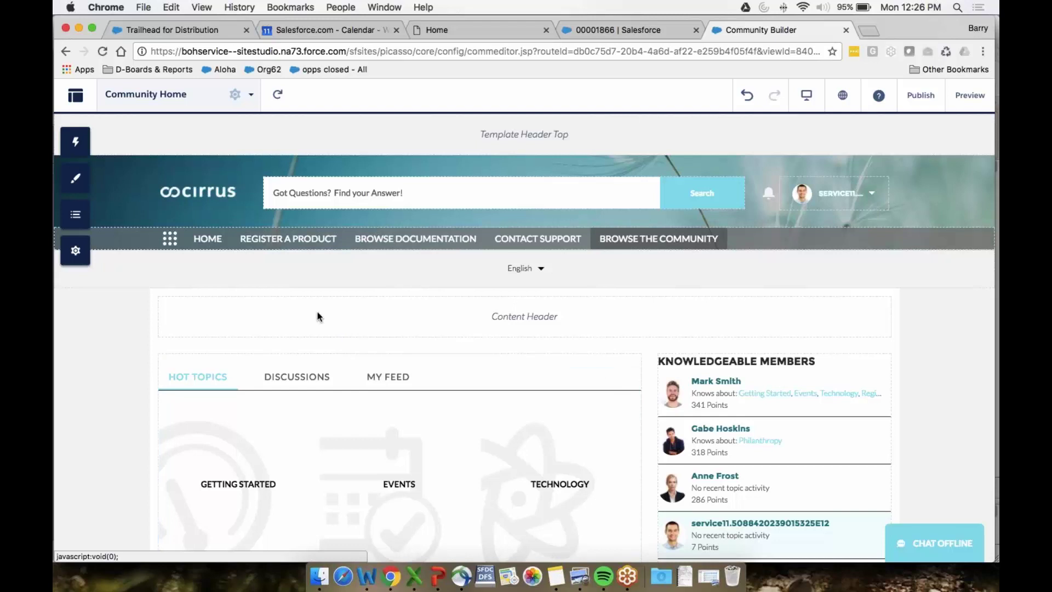
Open the Components panel and scroll down to the CONTENT components, including Headline
left_click(80, 143)
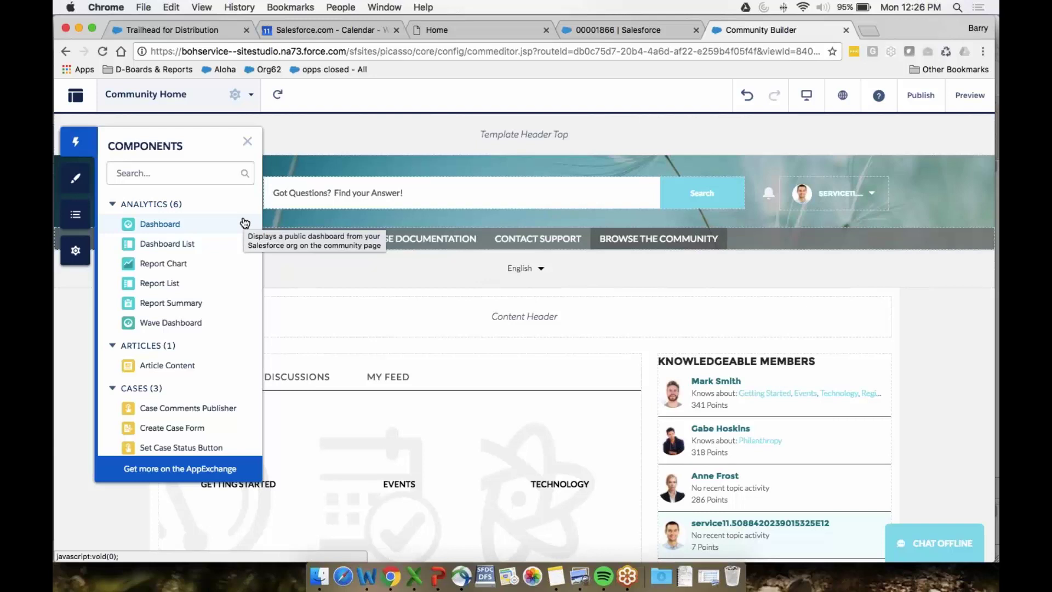
scroll(244, 222, "down", 1)
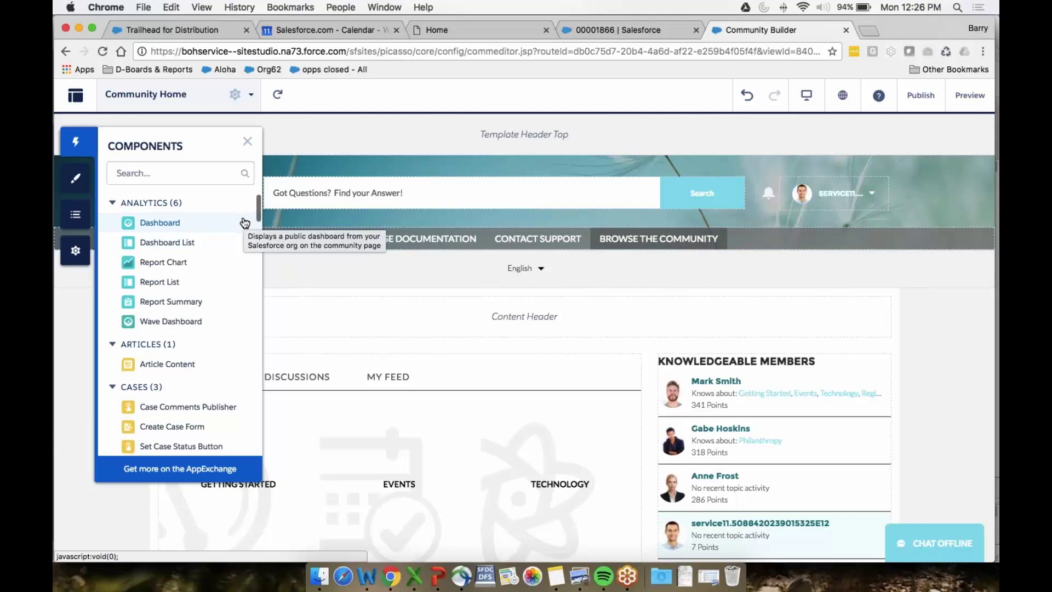
scroll(245, 222, "down", 2)
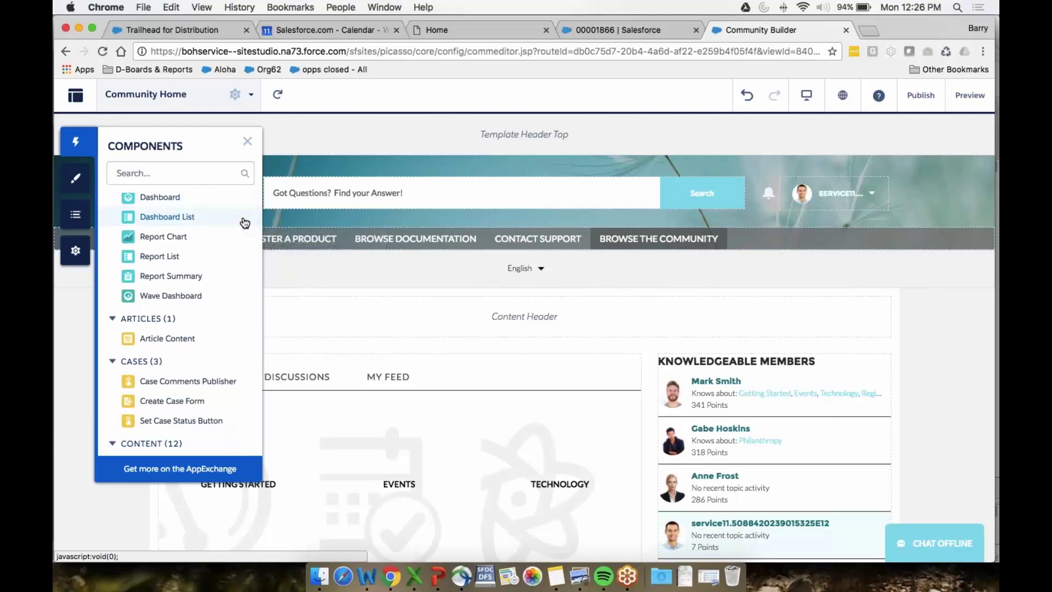
scroll(244, 222, "down", 1)
scroll(244, 222, "down", 4)
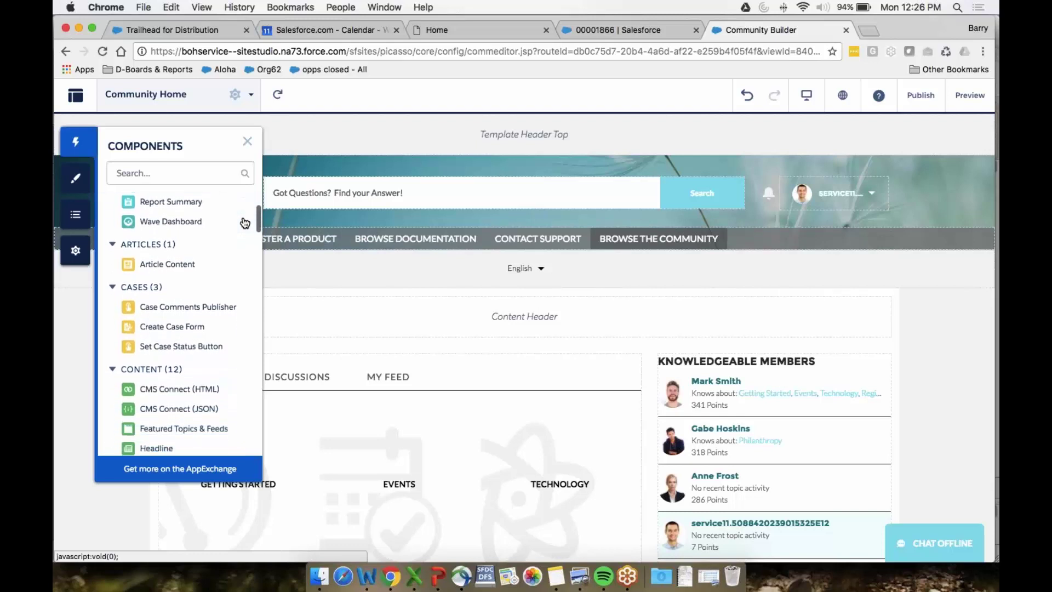
scroll(245, 222, "down", 5)
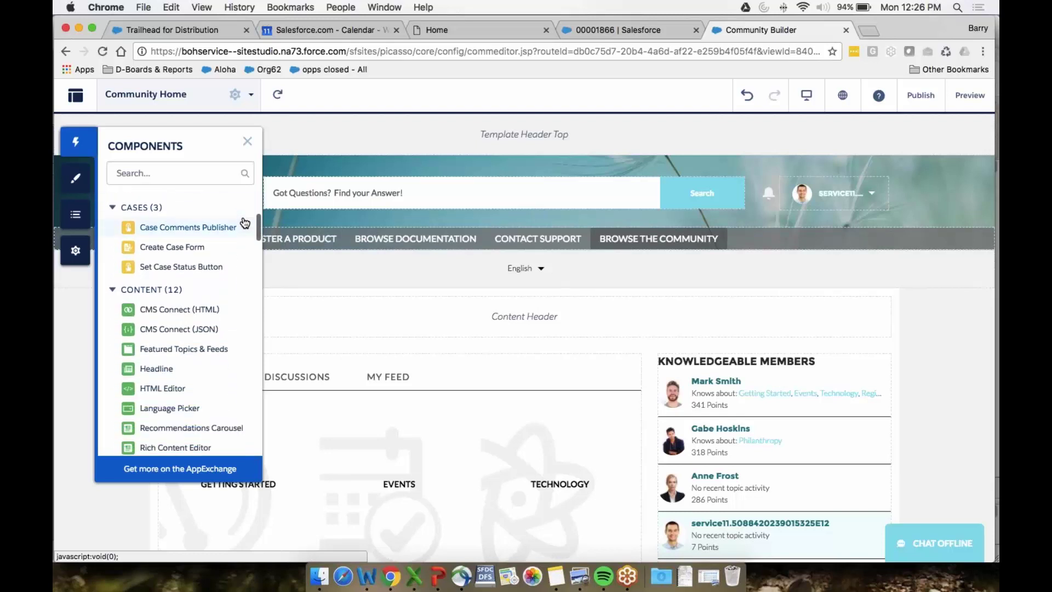
scroll(245, 222, "down", 3)
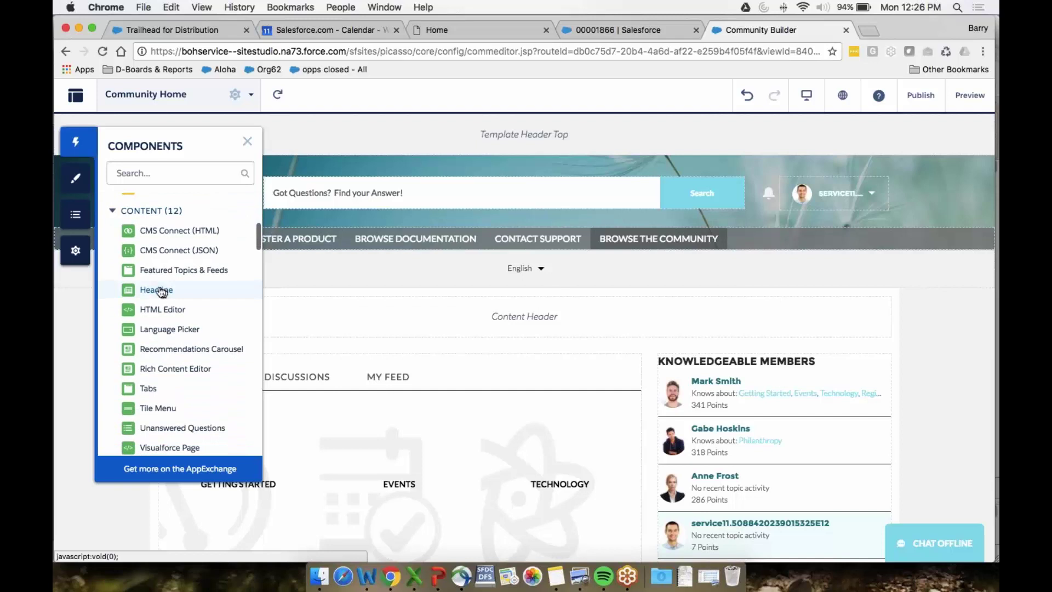
Drop a Headline into the Content Header and change its banner text to 'Banner text - Sample for Webinar'
left_click_drag(155, 291, 368, 307)
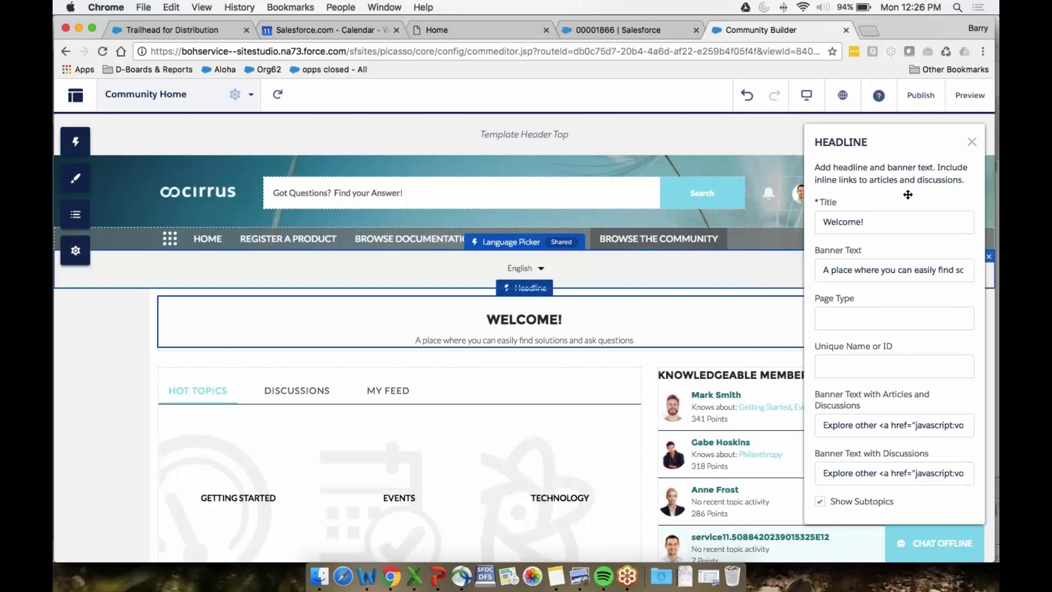
left_click(823, 270)
left_click_drag(823, 270, 978, 274)
key("BackSpace")
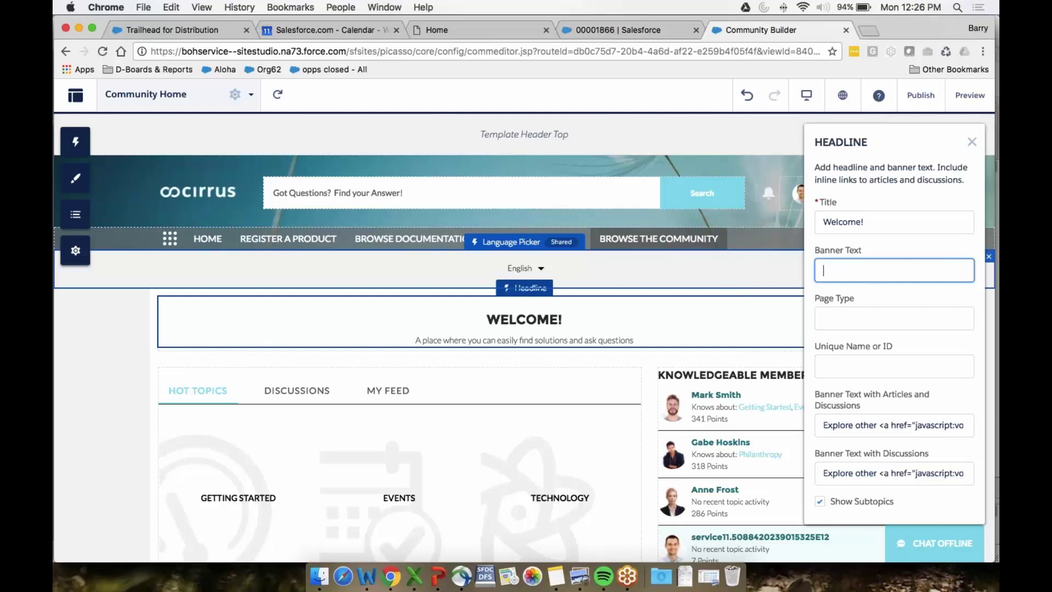
type("Banner text - Sample for Webinar")
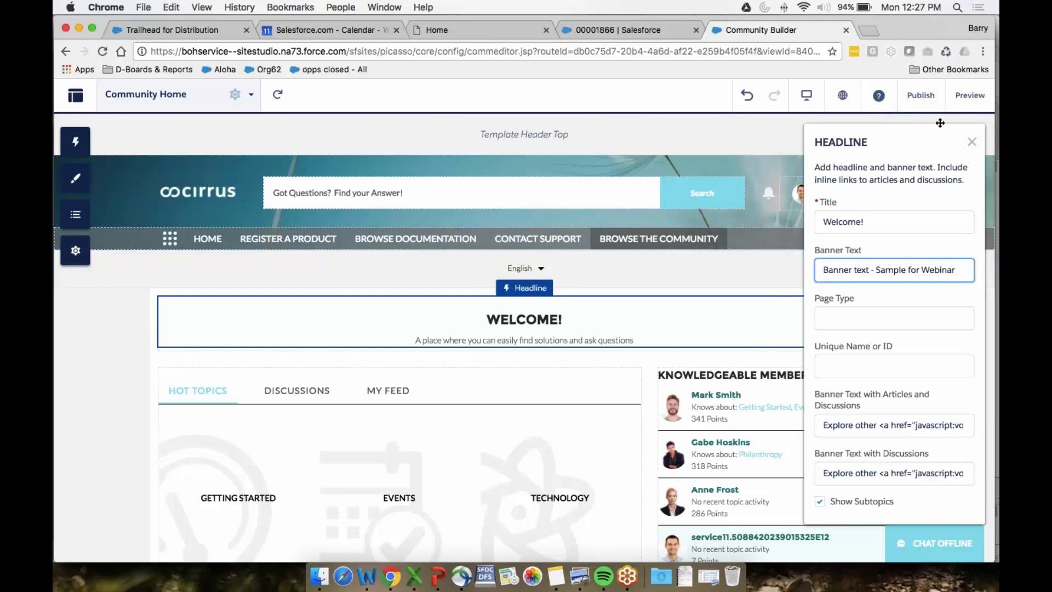
Publish the Community Builder changes and preview the home page with the new banner text
left_click(923, 97)
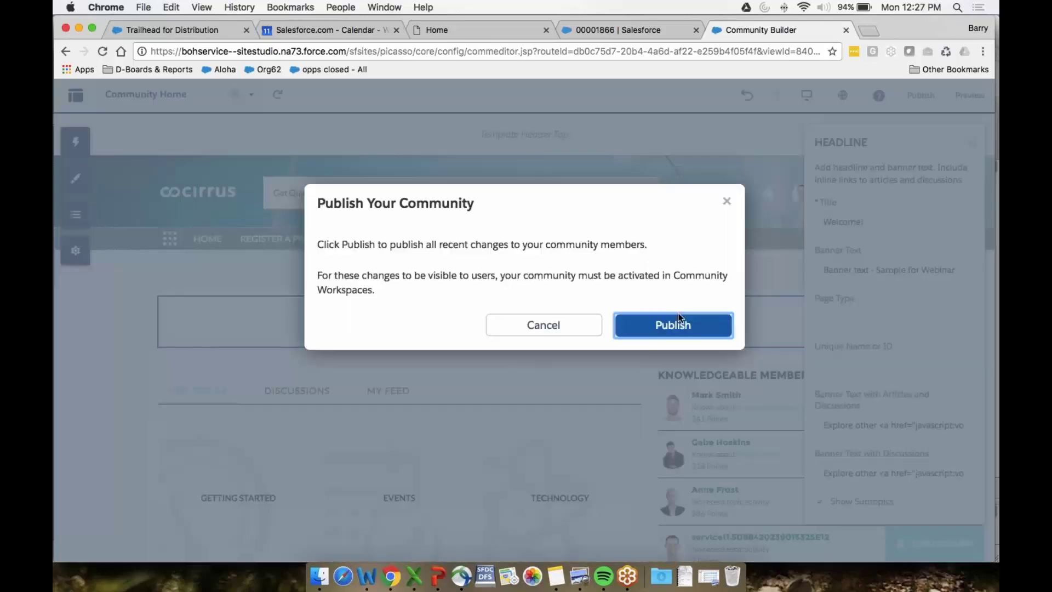
left_click(643, 325)
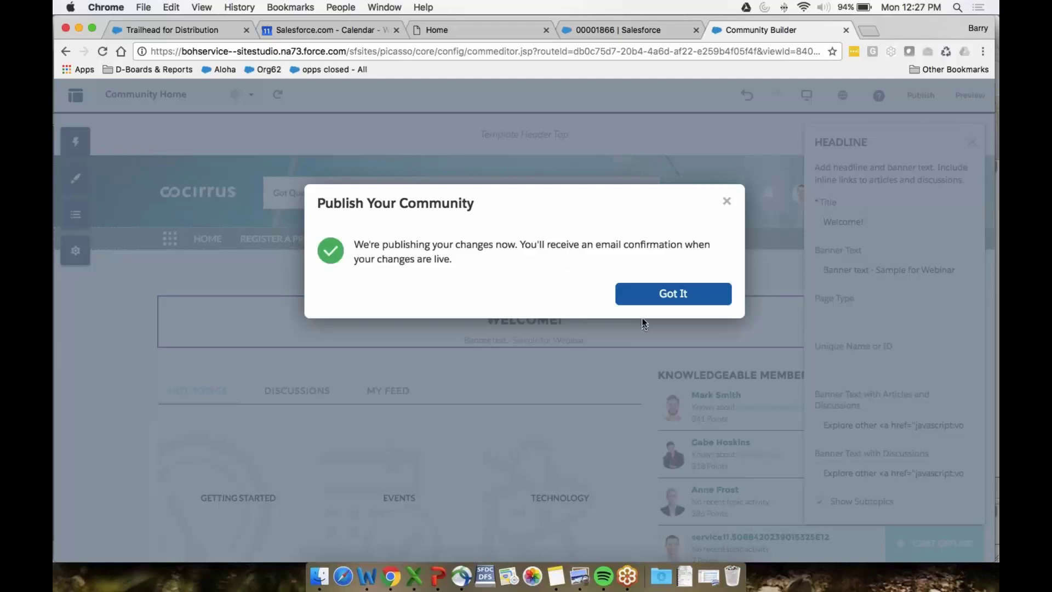
left_click(643, 300)
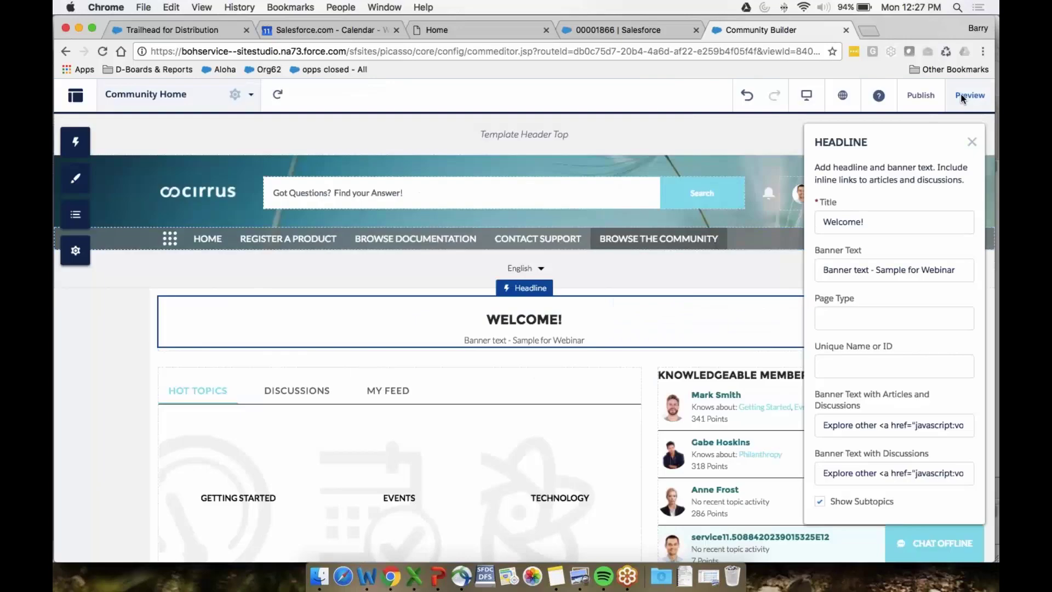
left_click(962, 96)
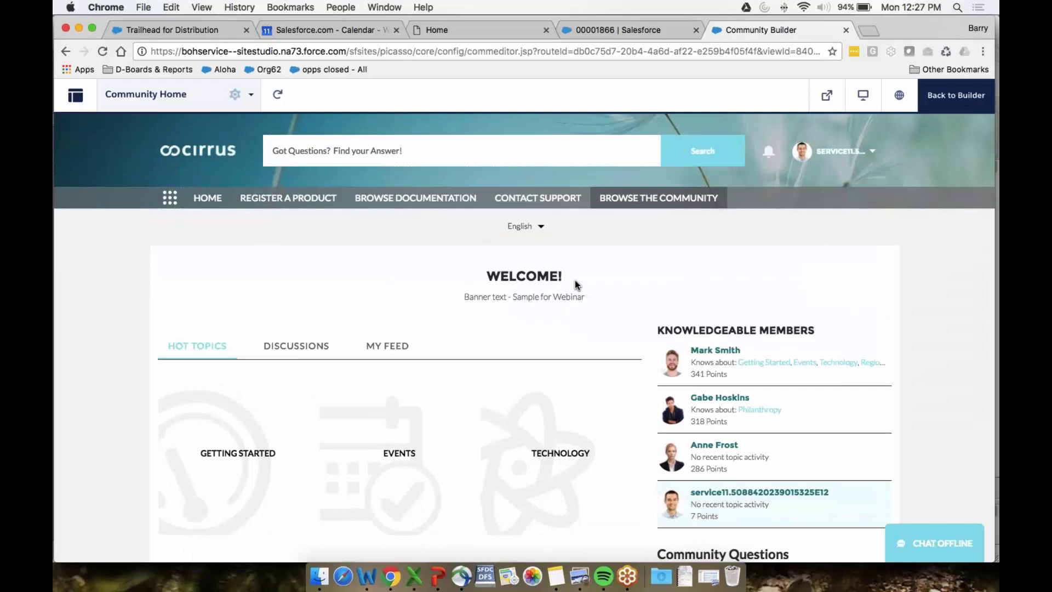
Back in the builder, set the branding Text Color to near-black #191919
left_click(941, 100)
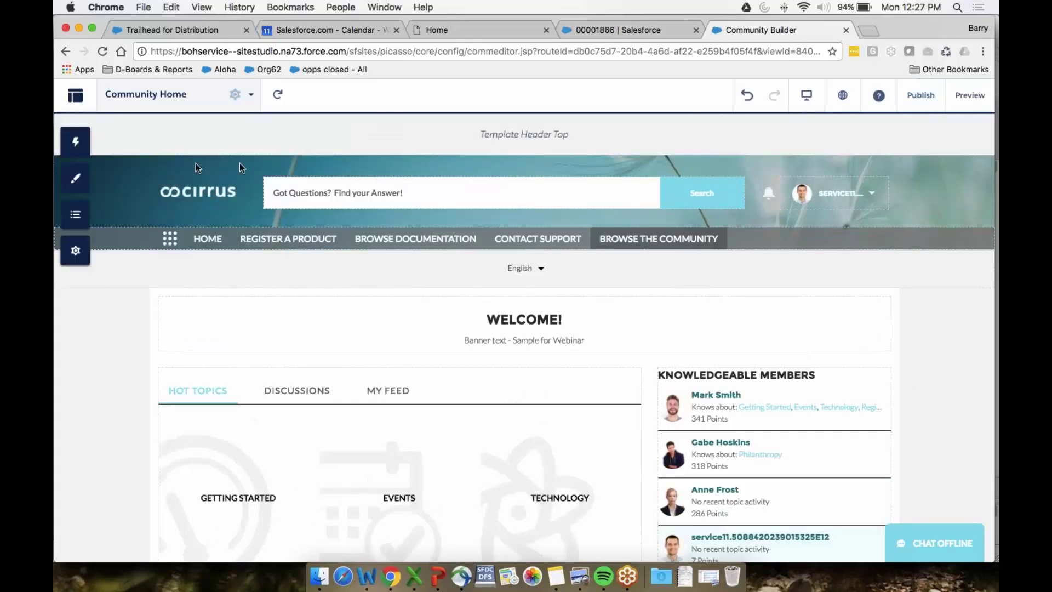
left_click(78, 181)
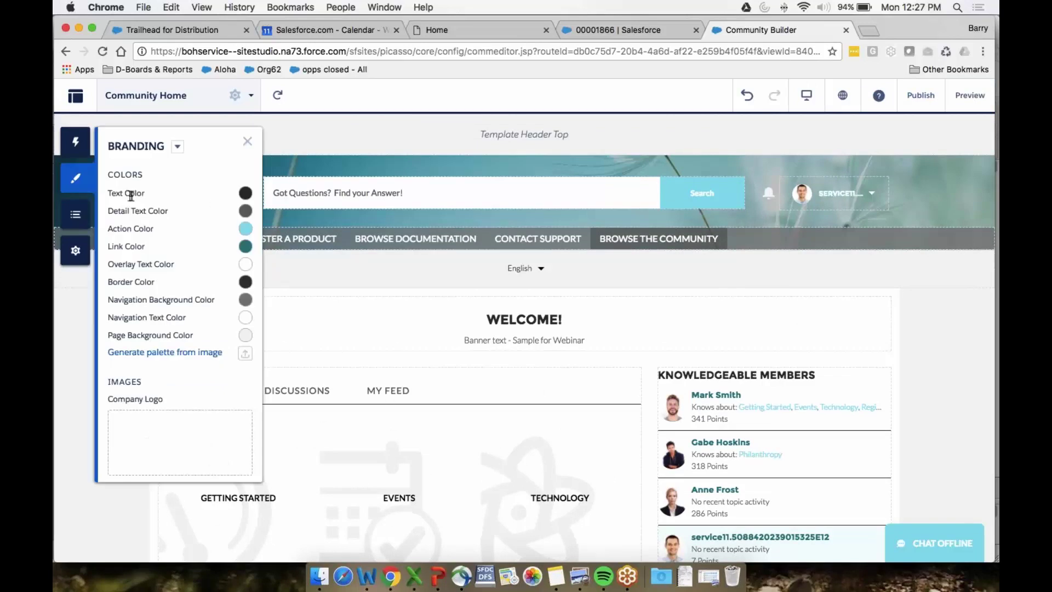
left_click(246, 194)
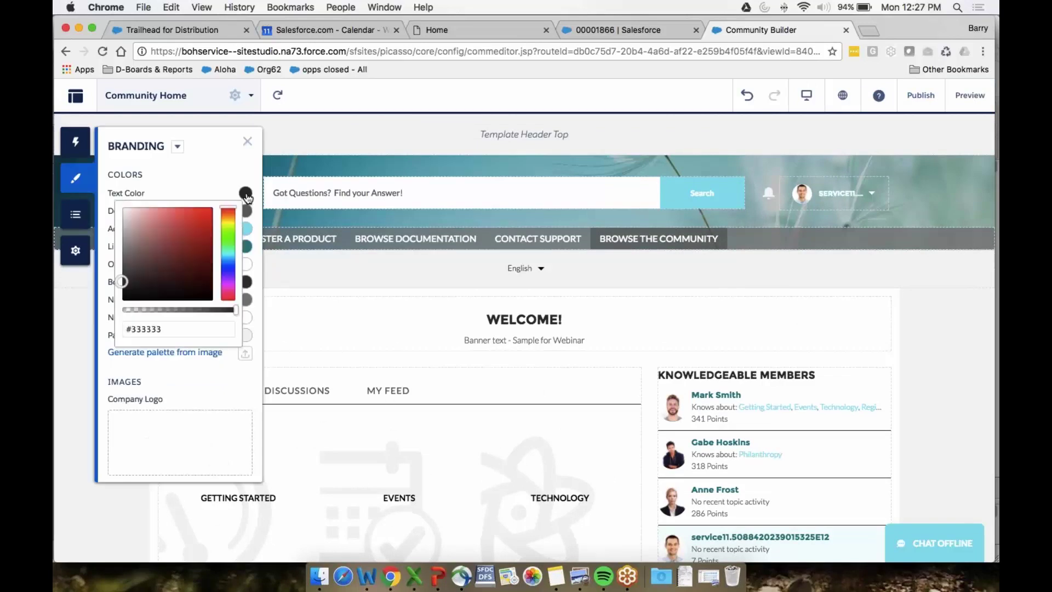
left_click(124, 282)
mouse_move(124, 283)
left_mouse_down()
mouse_move(123, 228)
mouse_move(122, 291)
left_mouse_up()
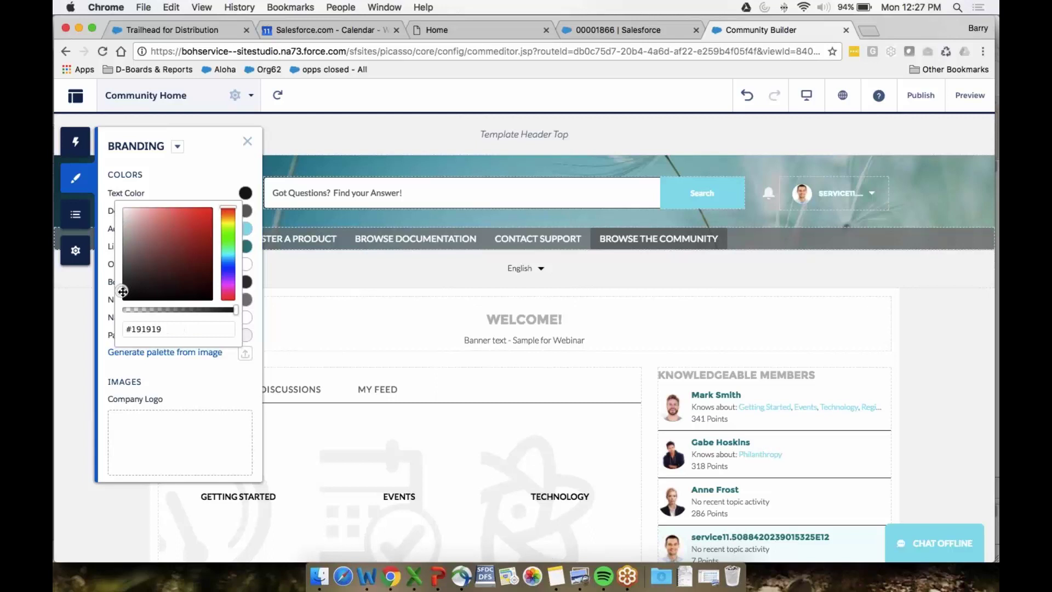
left_click(234, 171)
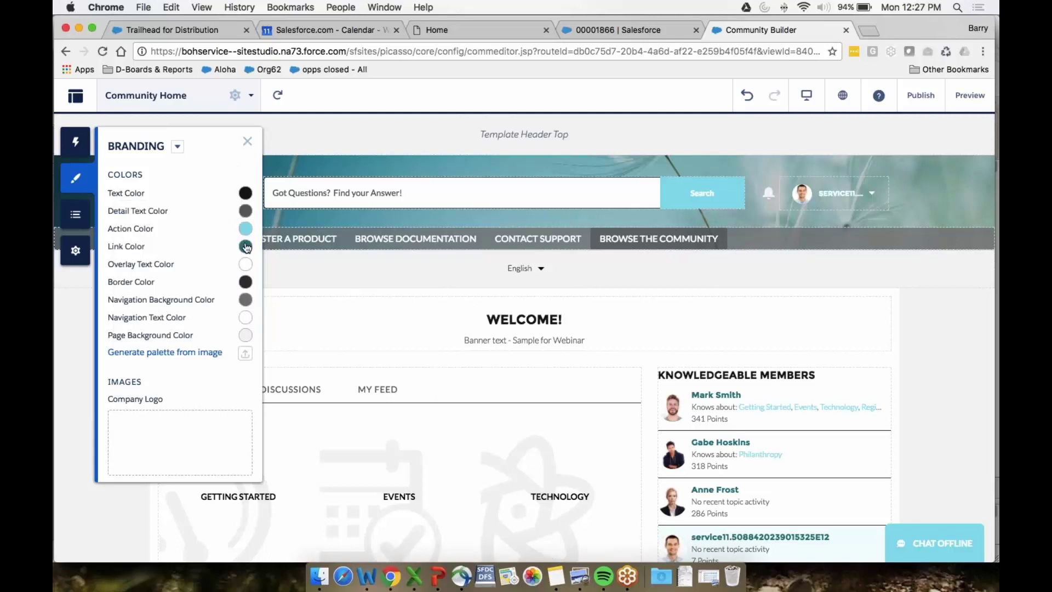
Set the branding Link Color to red #dd482a
left_click(246, 247)
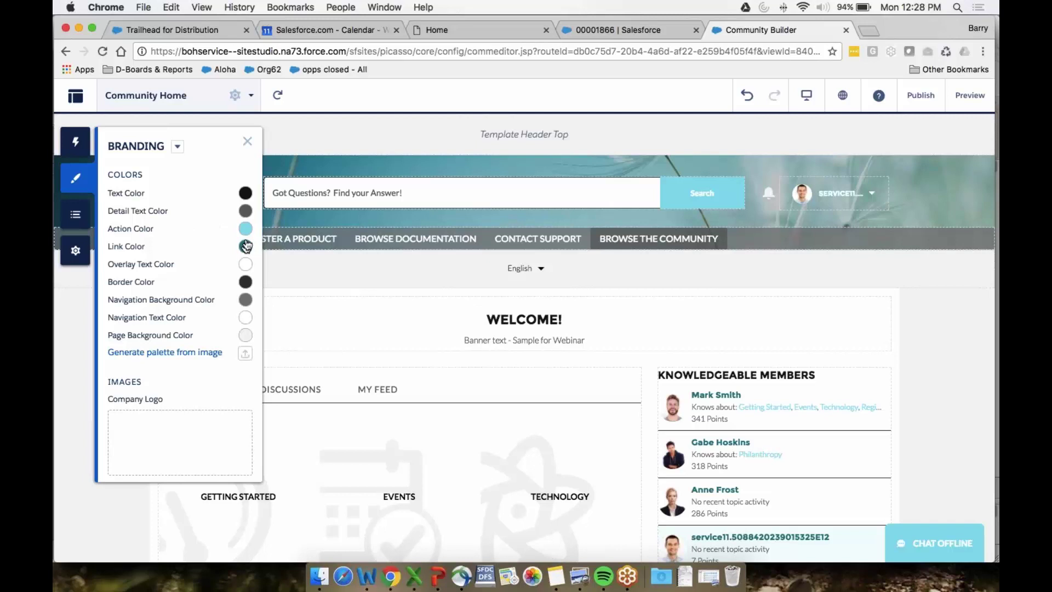
left_click(246, 246)
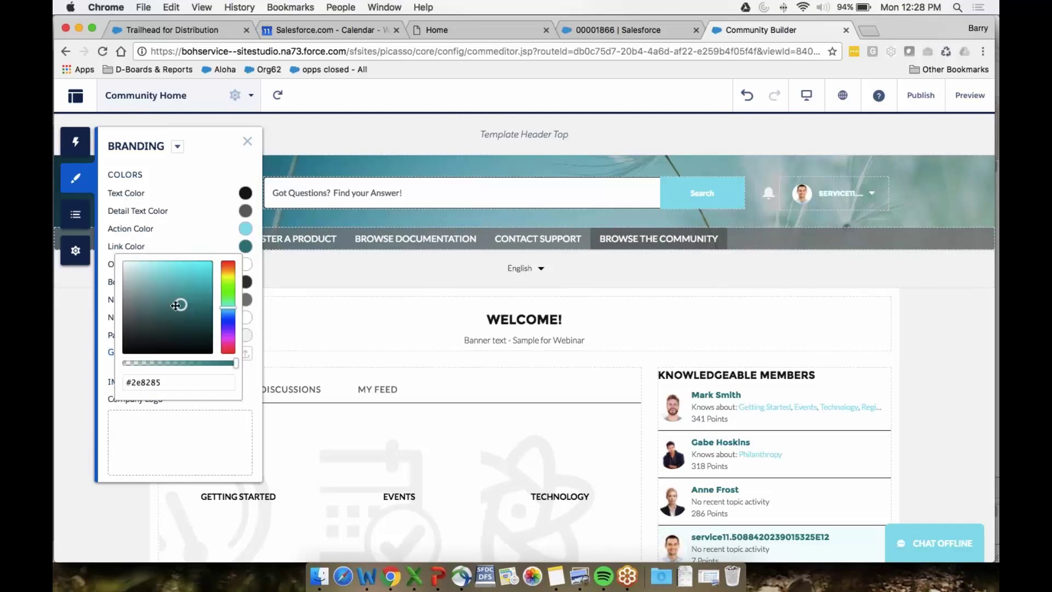
left_click(228, 265)
left_click_drag(180, 305, 195, 273)
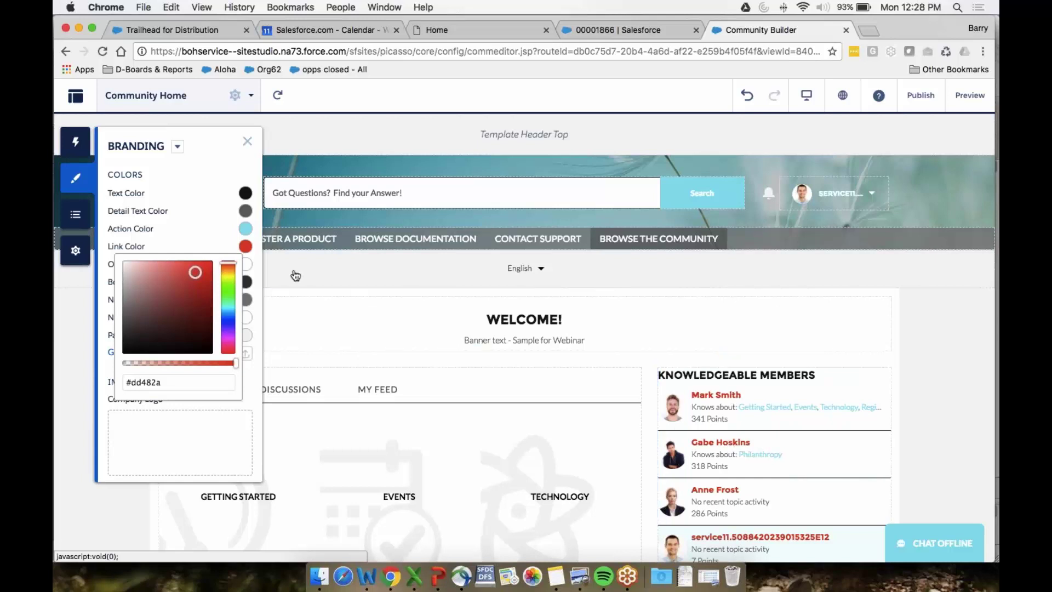
left_click(236, 173)
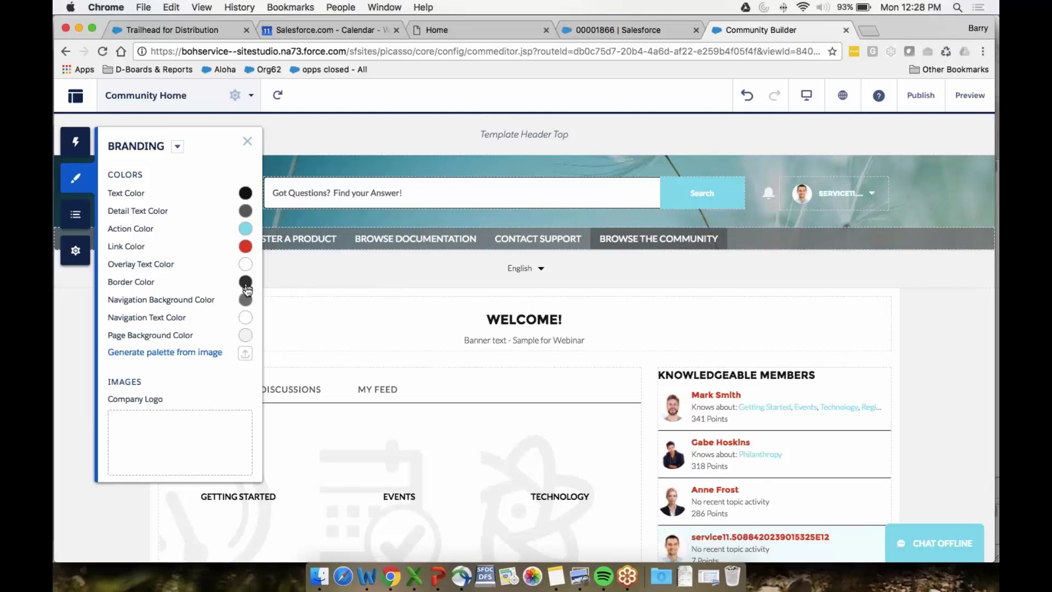
left_click(180, 446)
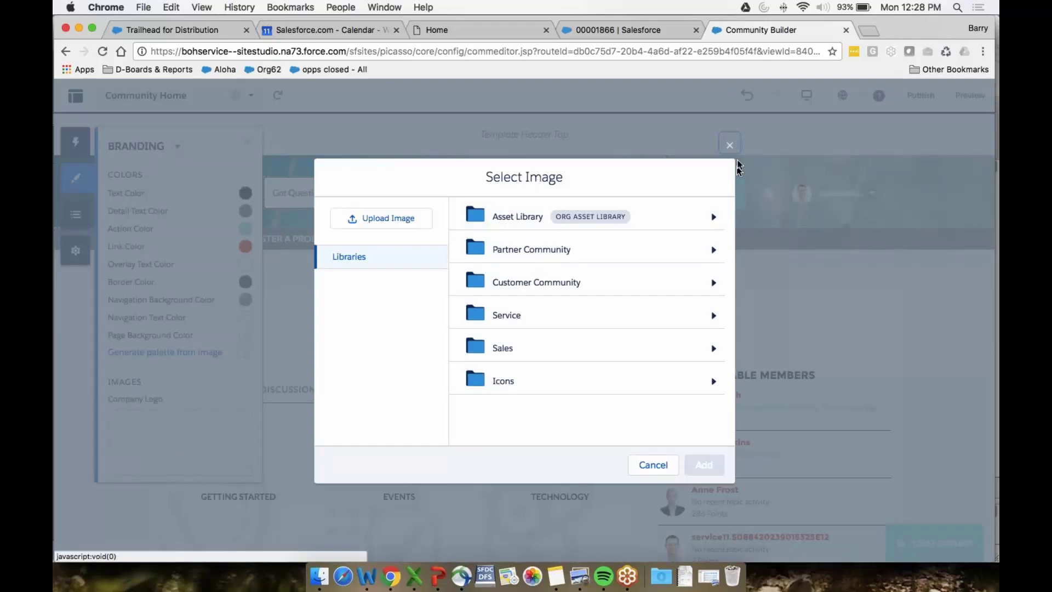
left_click(730, 146)
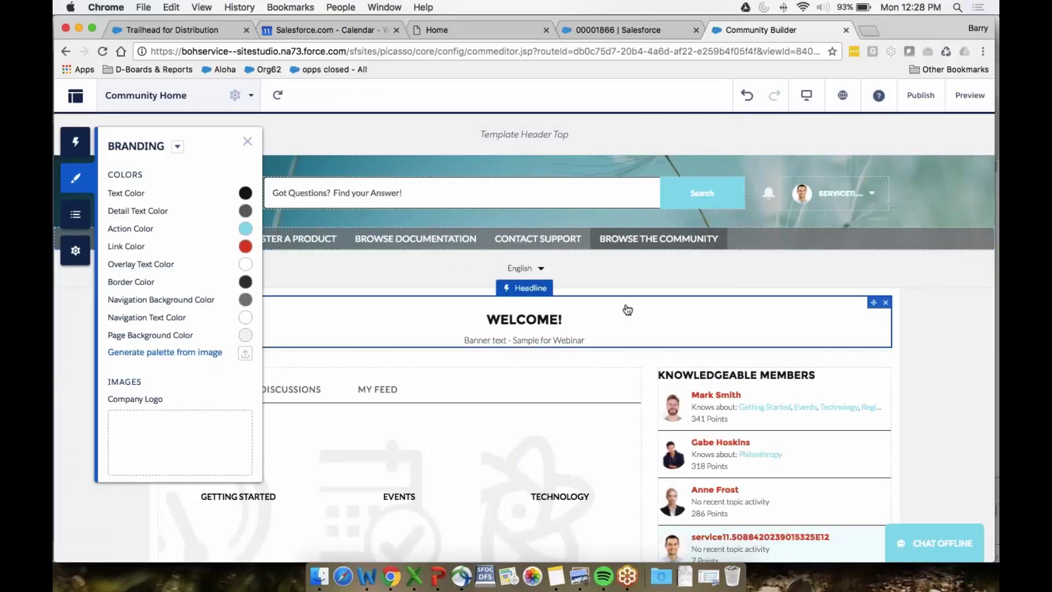
Inspect Page Structure and the Record List settings (8 Group records), then close both panels
left_click(80, 214)
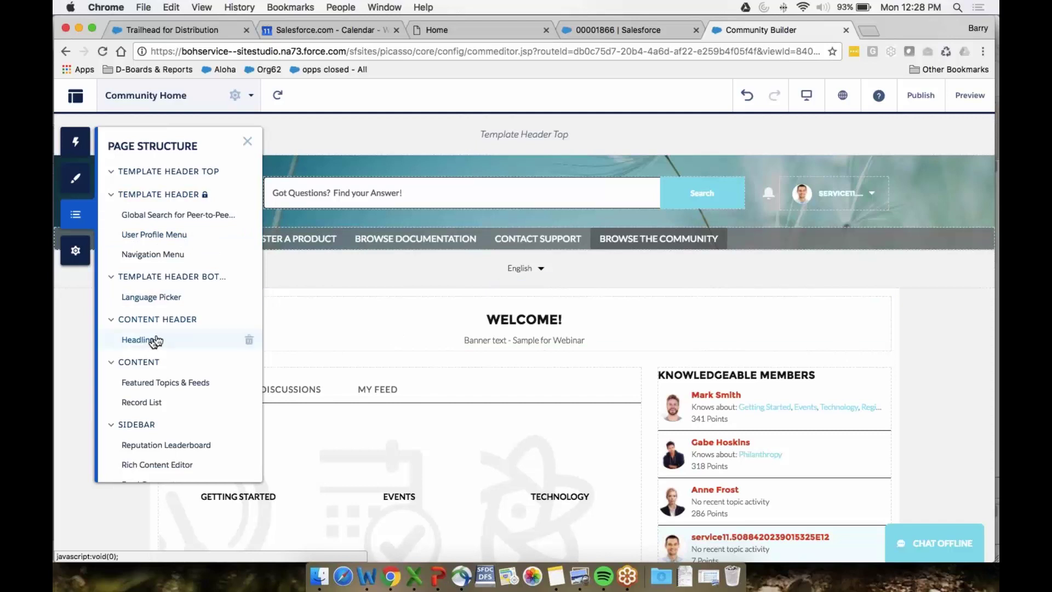
scroll(184, 328, "down", 3)
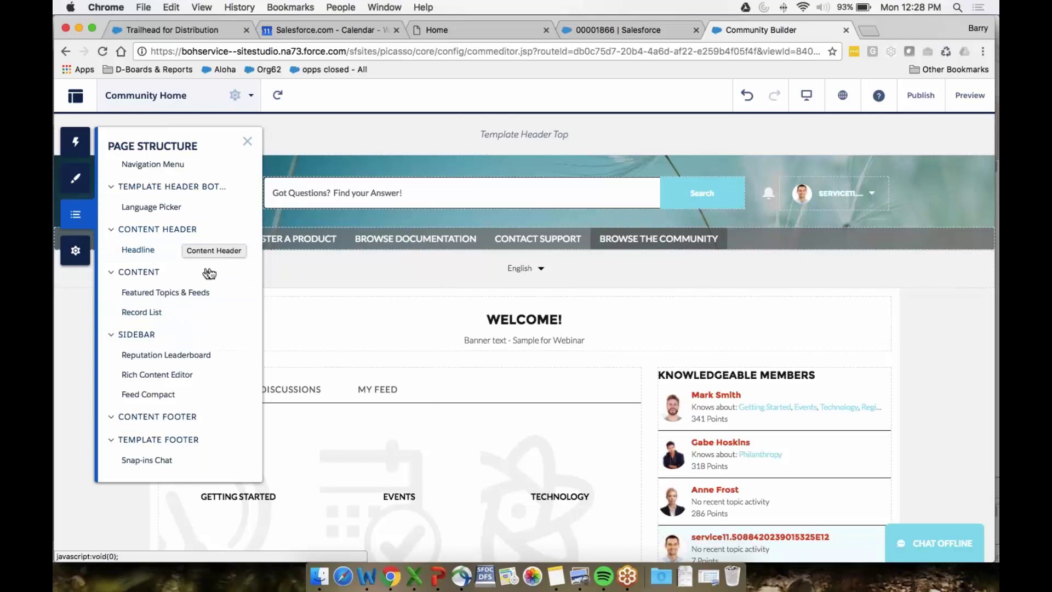
scroll(930, 343, "down", 1)
scroll(930, 346, "down", 5)
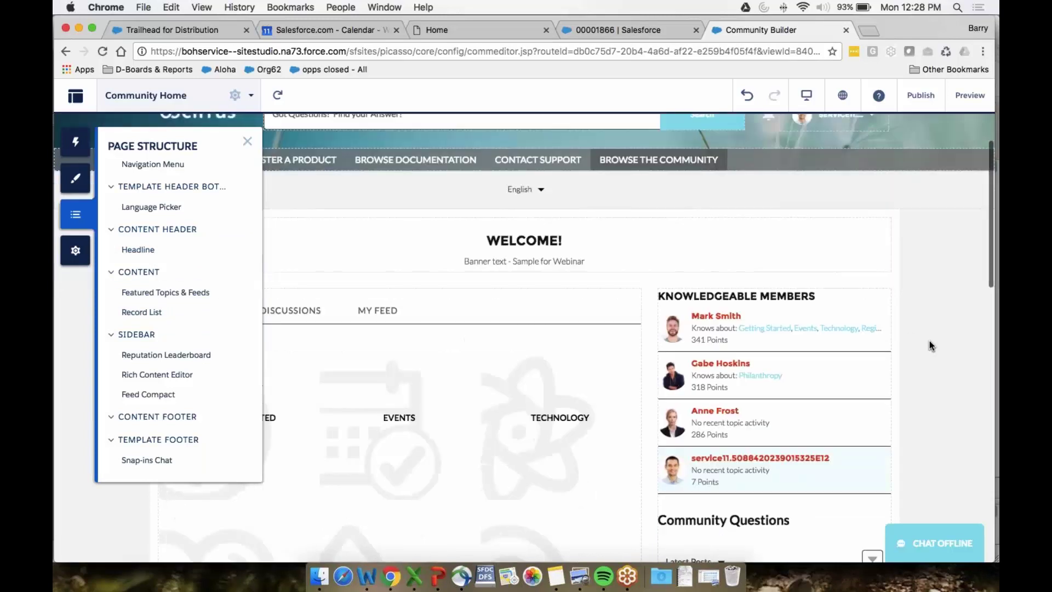
scroll(936, 370, "down", 3)
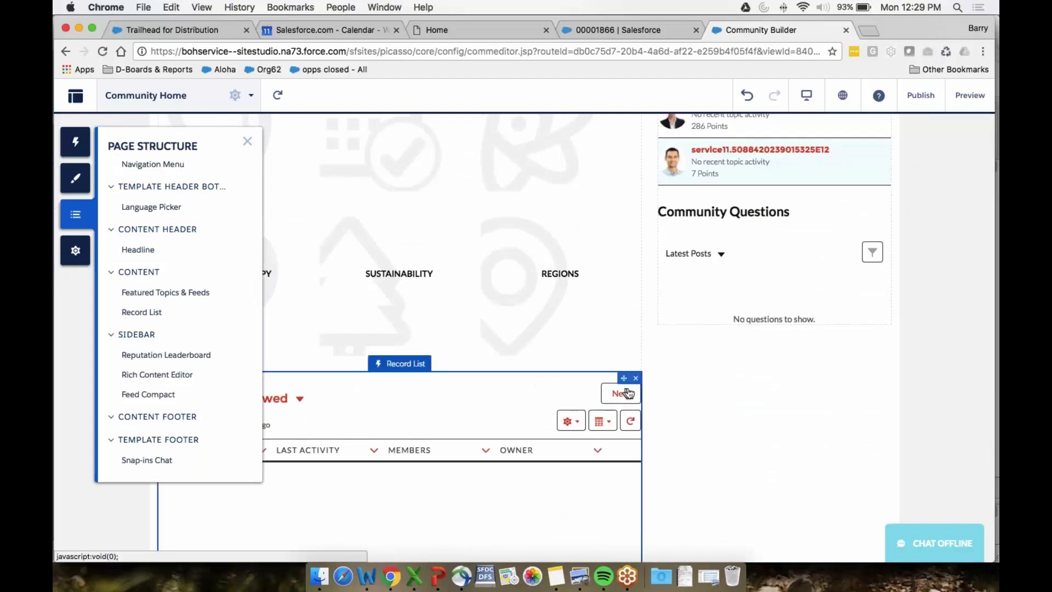
left_click(637, 379)
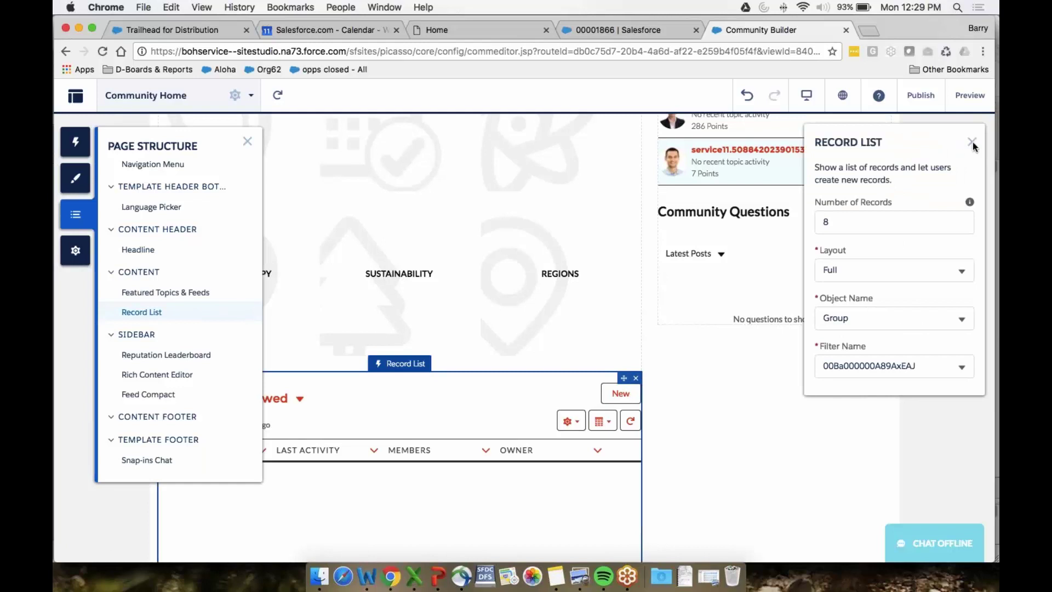
left_click(838, 222)
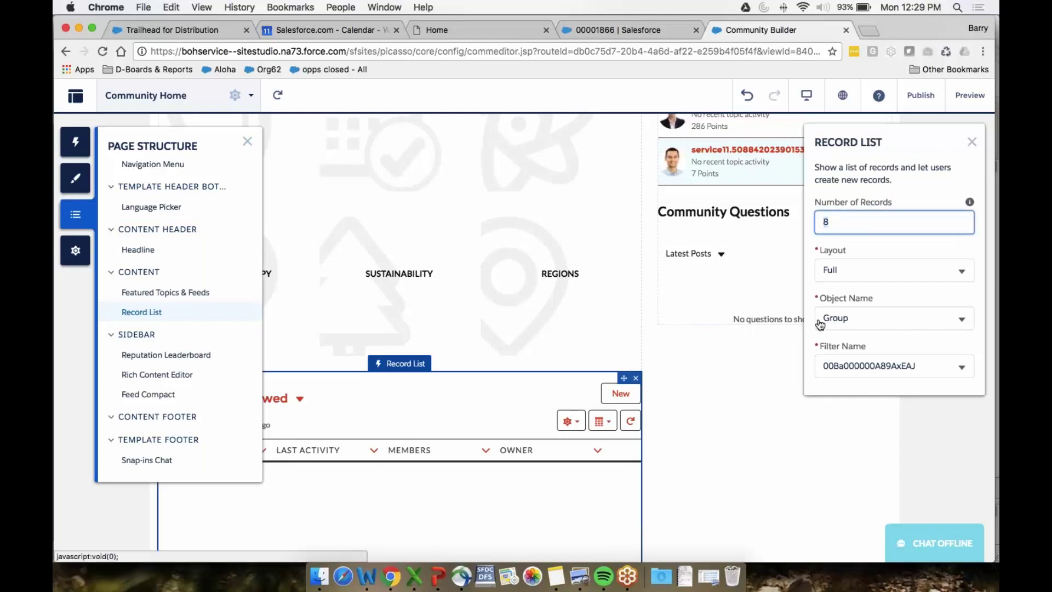
left_click(918, 441)
scroll(639, 335, "up", 5)
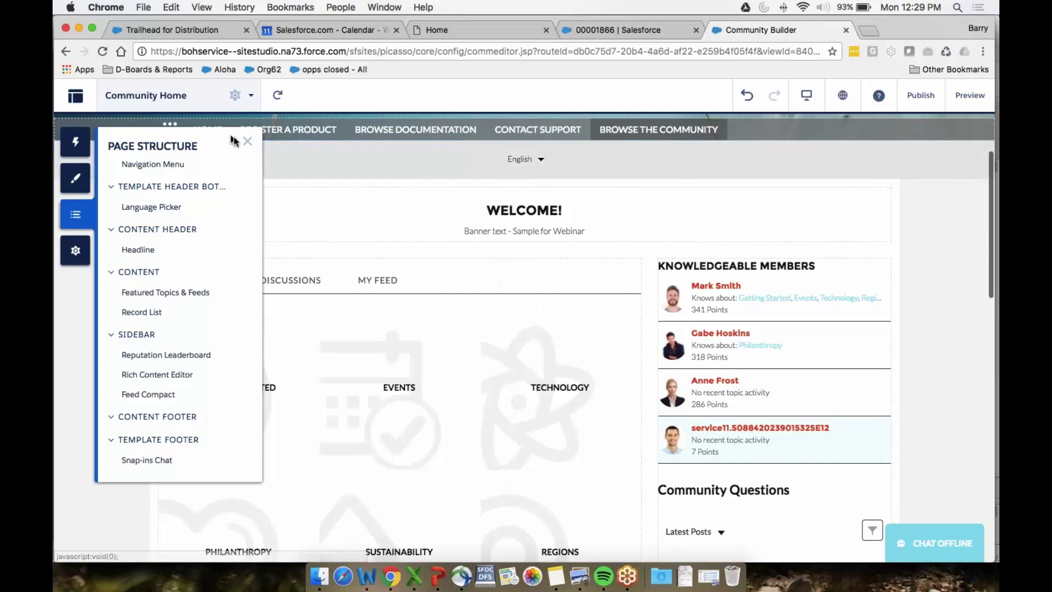
left_click(249, 143)
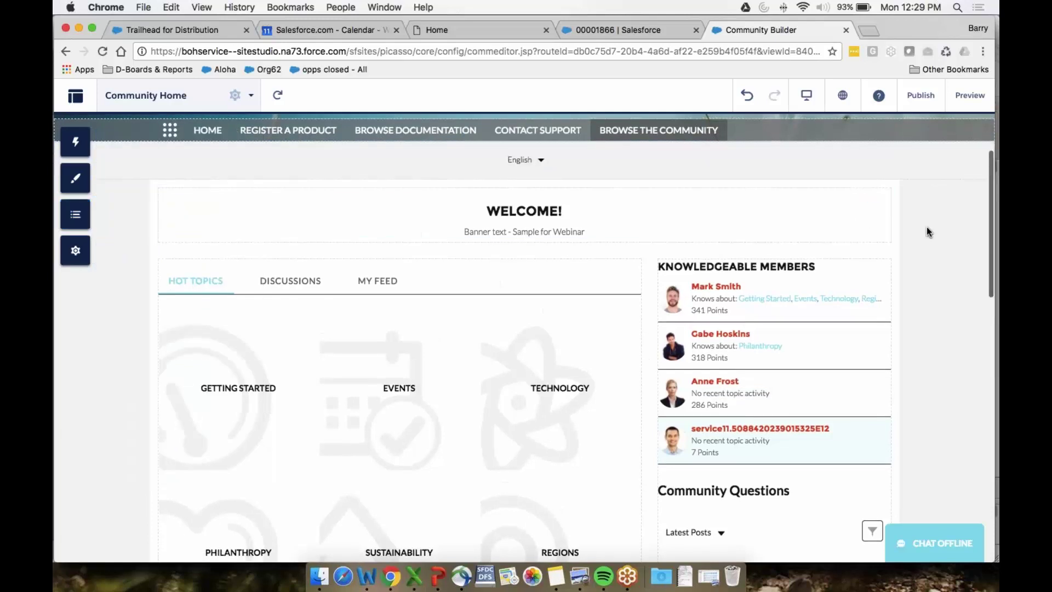
scroll(927, 231, "up", 4)
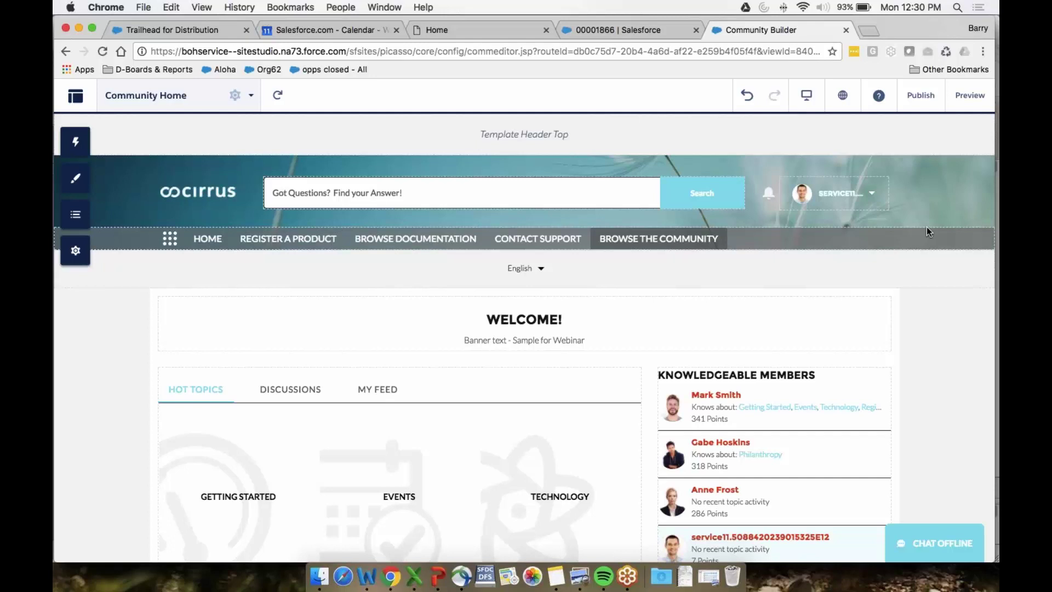
left_click(927, 231)
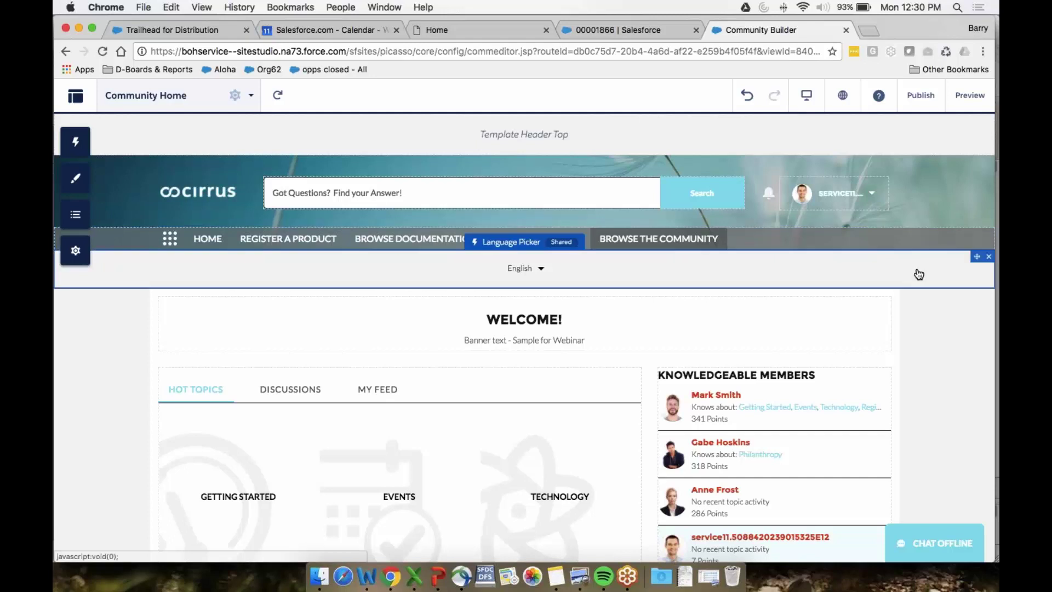
scroll(933, 346, "down", 1)
scroll(935, 345, "down", 3)
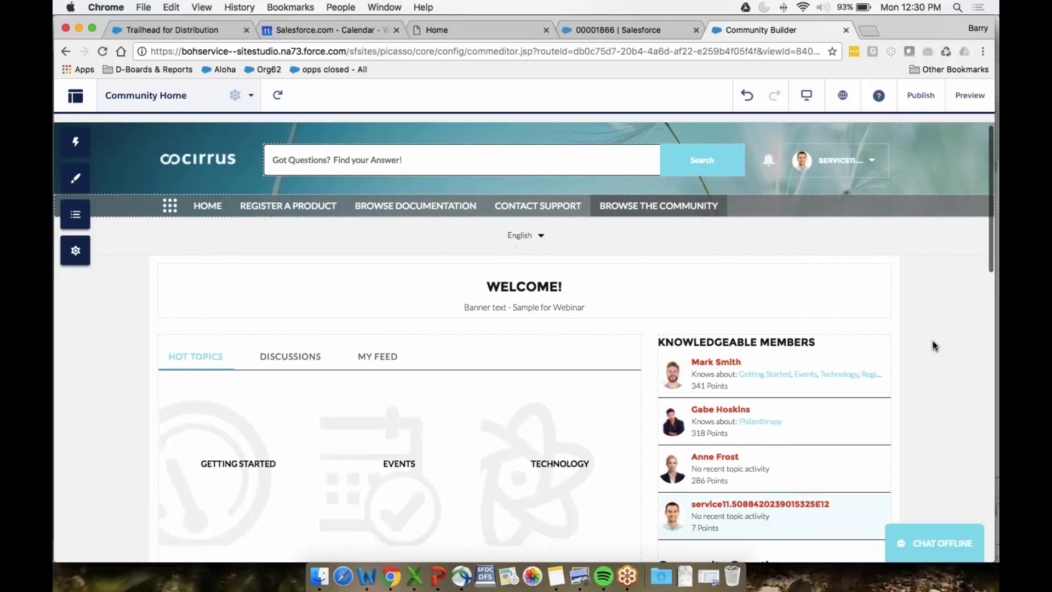
scroll(934, 345, "down", 5)
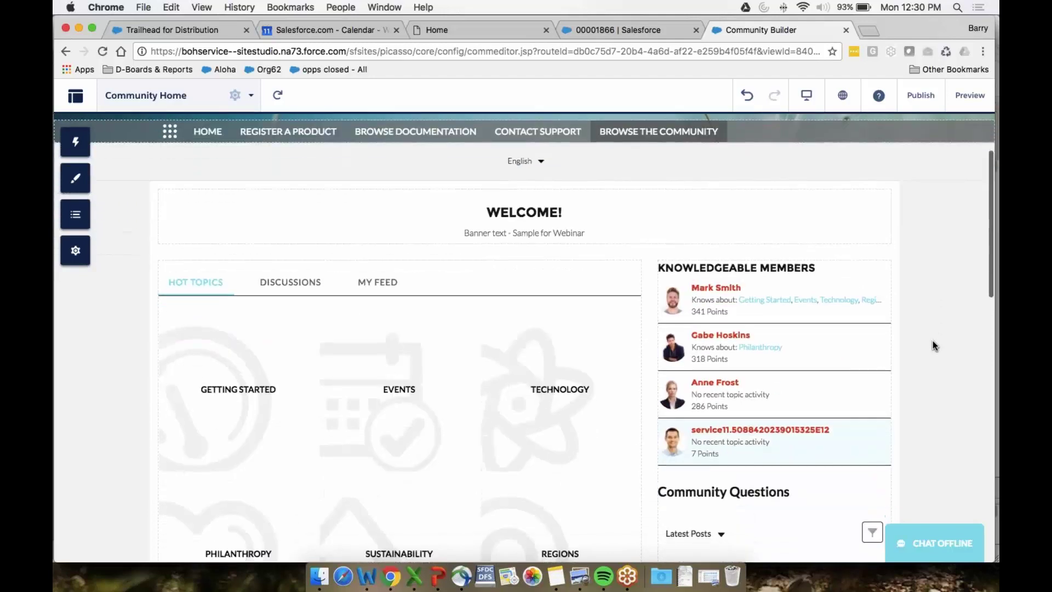
scroll(926, 282, "down", 1)
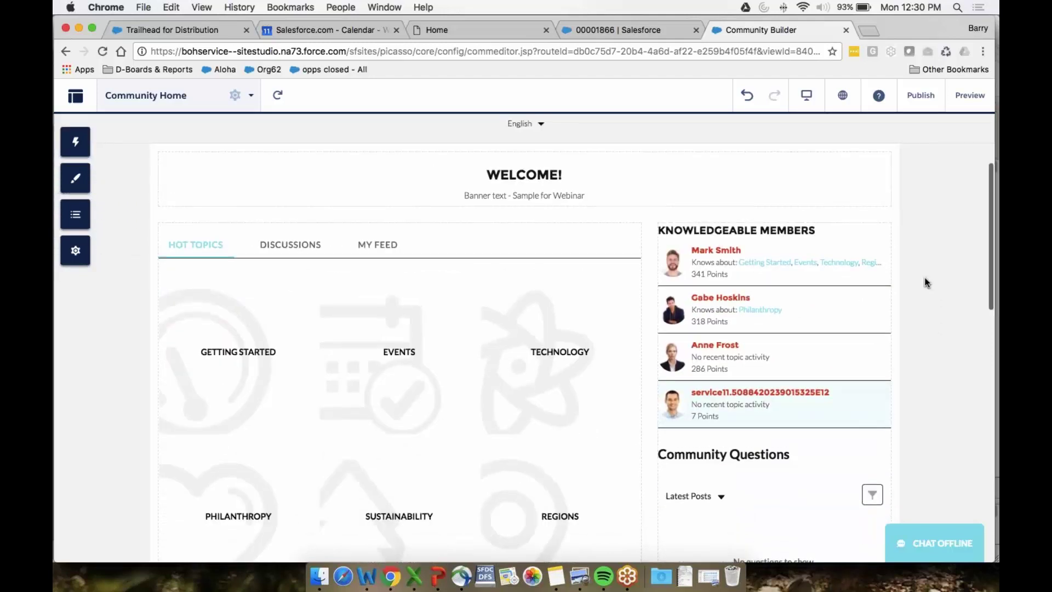
scroll(926, 282, "down", 10)
scroll(926, 282, "up", 14)
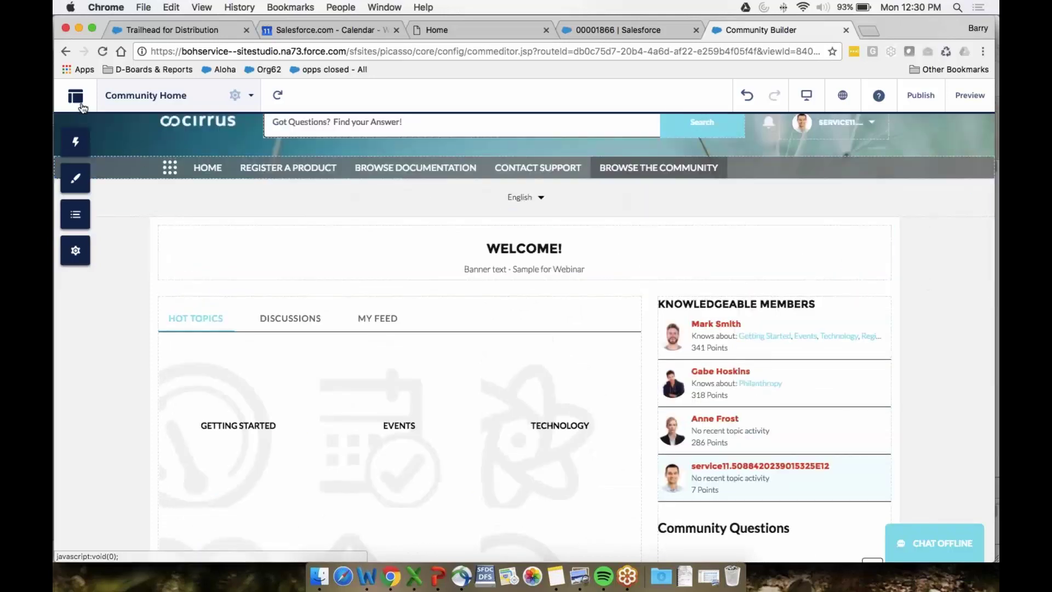
left_click(79, 97)
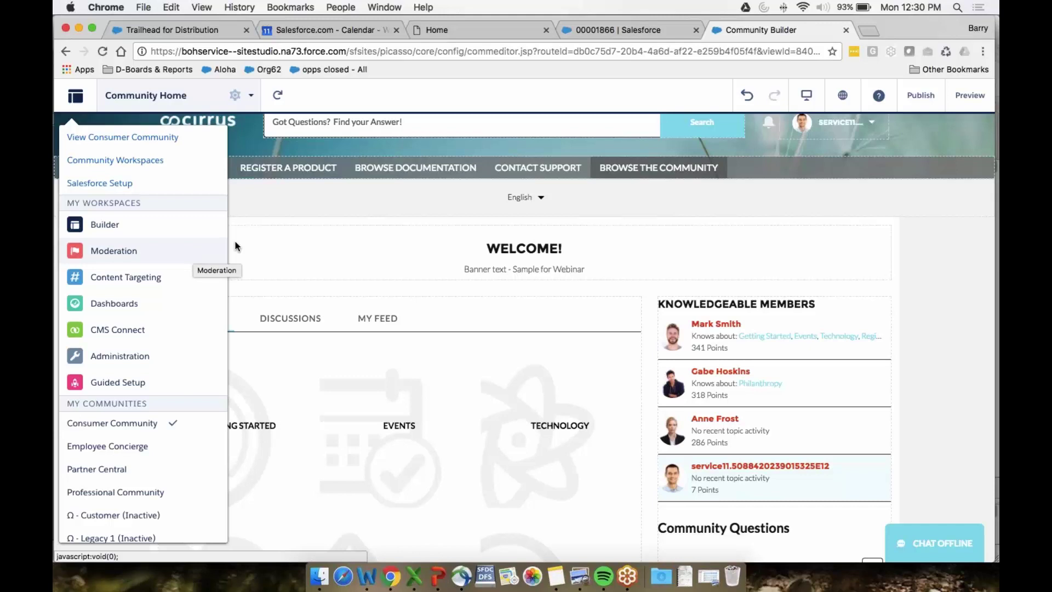
left_click(874, 127)
left_click(874, 126)
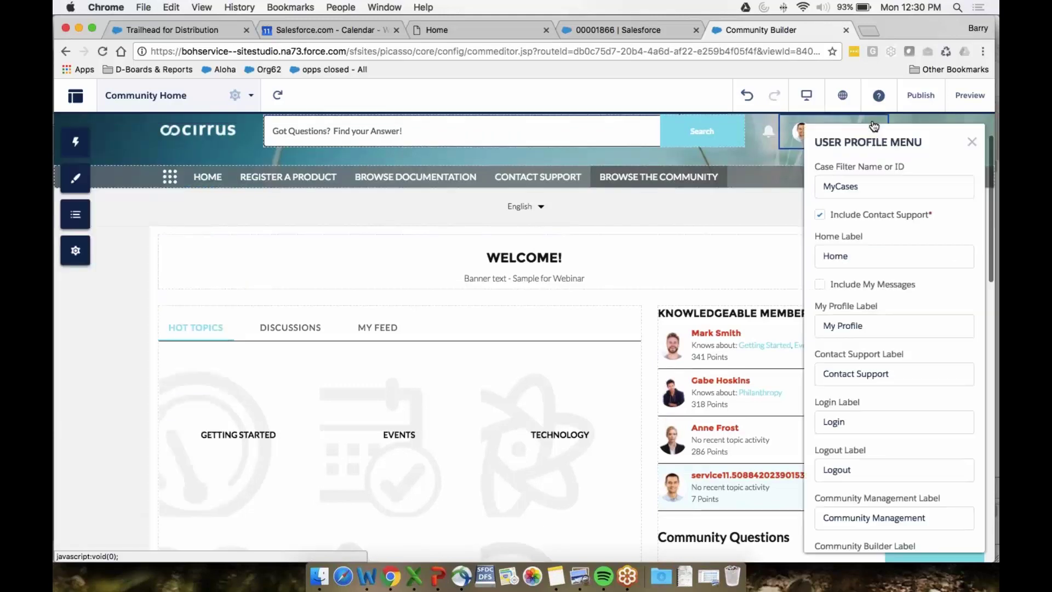
left_click(972, 143)
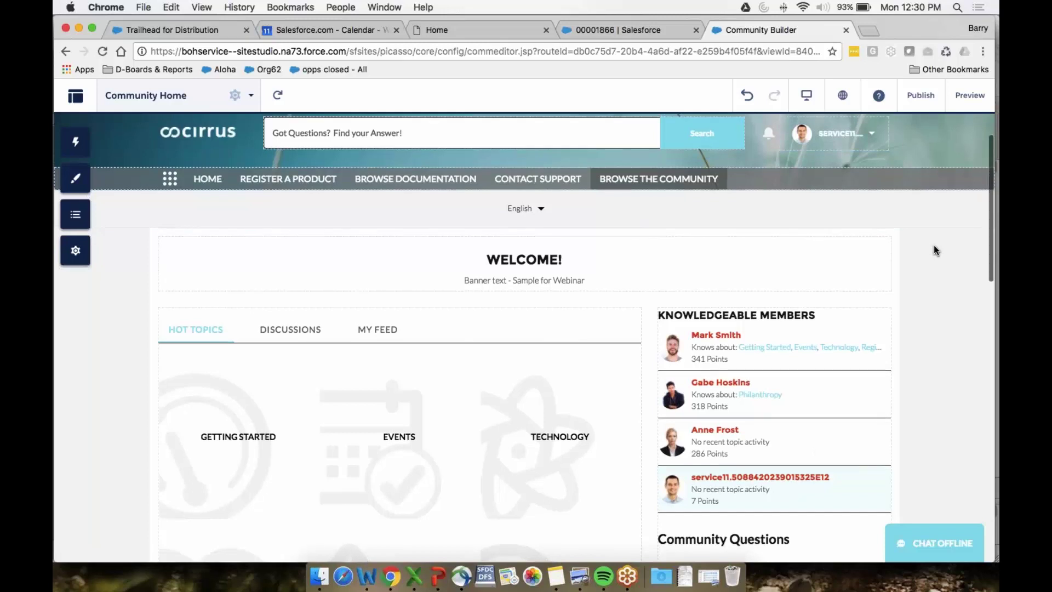
Publish the latest Cirrus community changes and scroll the preview down to Community Questions
left_click(926, 96)
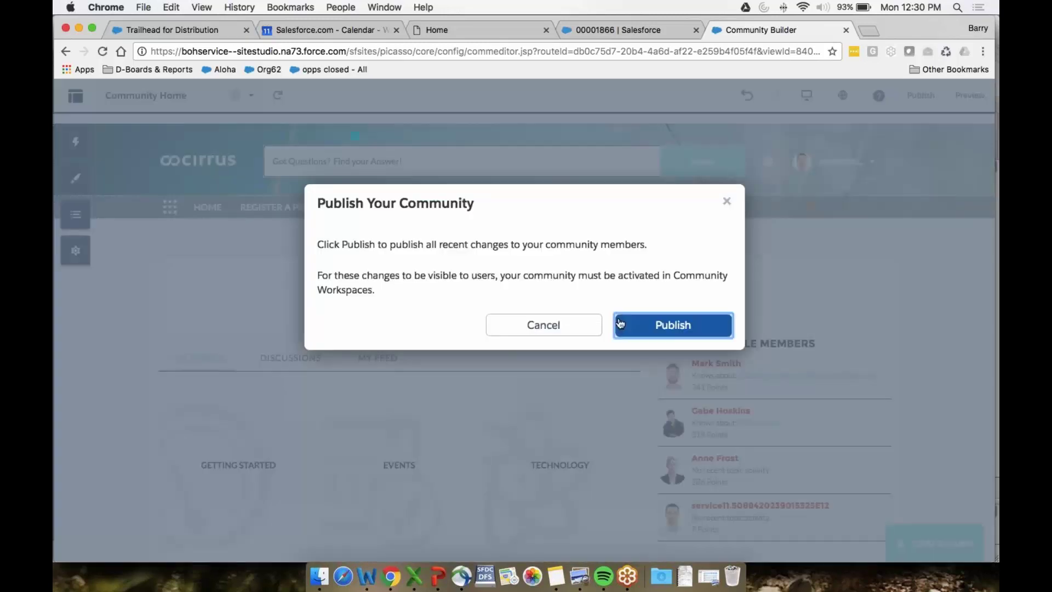
left_click(649, 324)
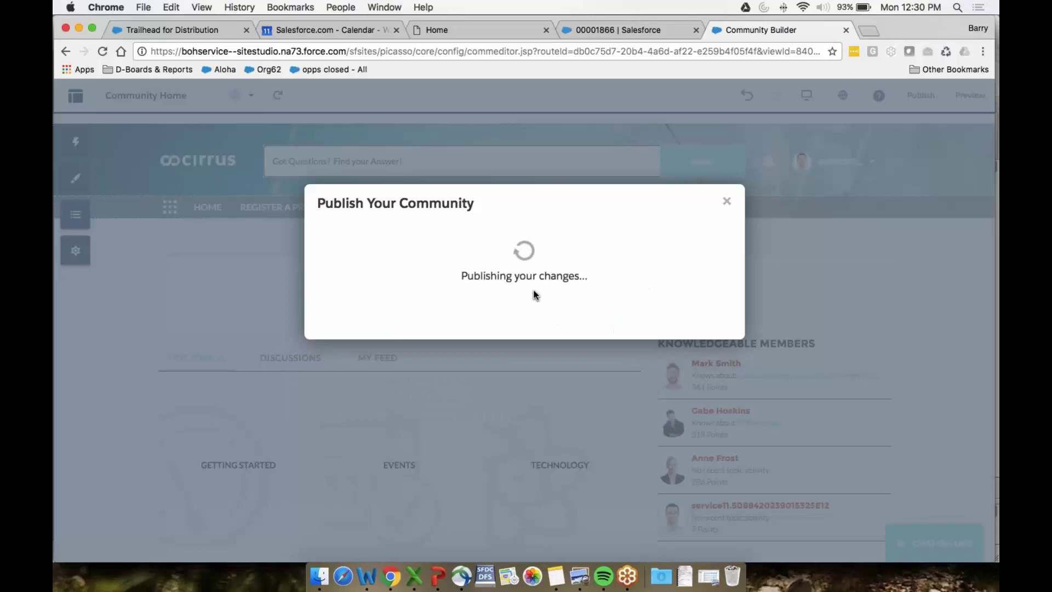
left_click(674, 294)
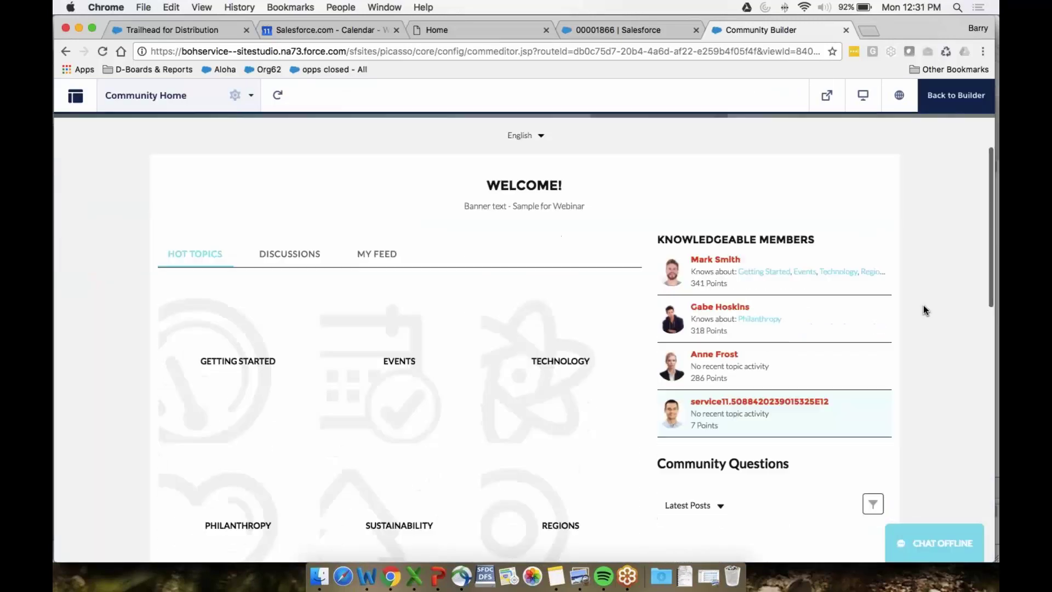
scroll(924, 306, "down", 2)
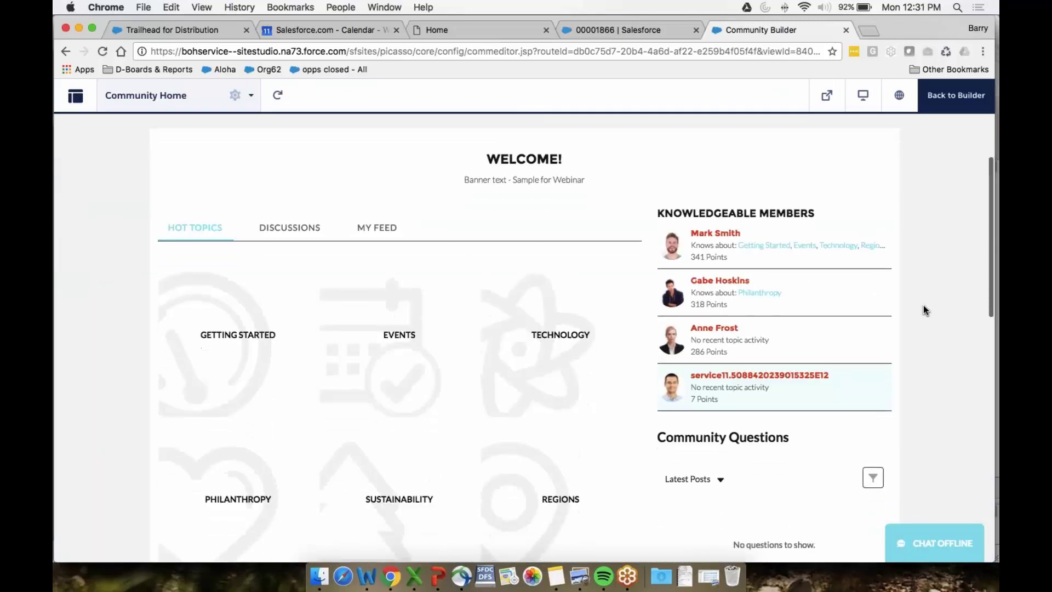
scroll(924, 310, "down", 2)
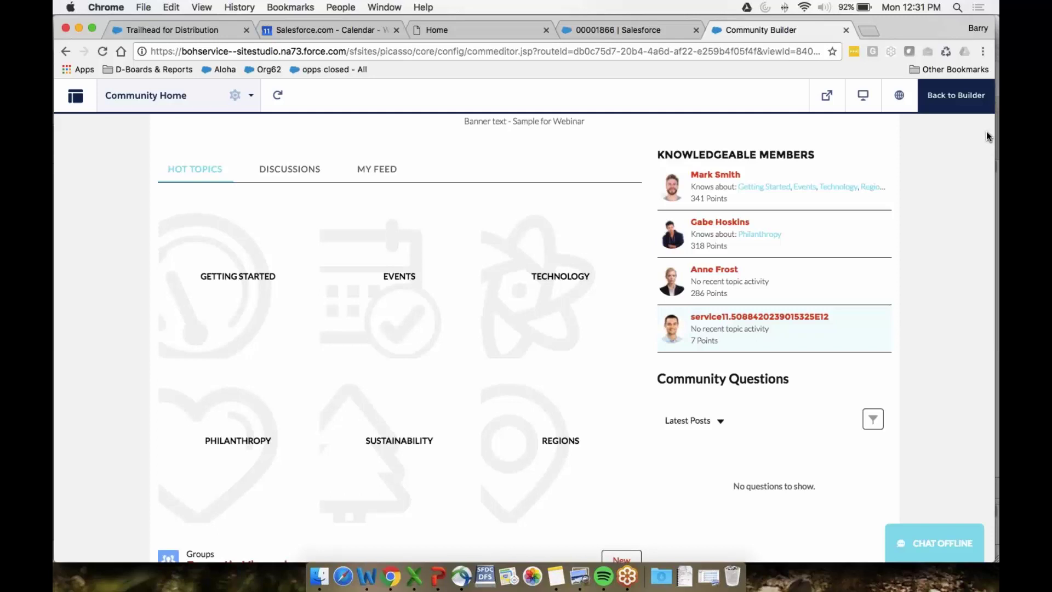
Show the PURE Insurance customer case study slide full-screen
key("super+Tab")
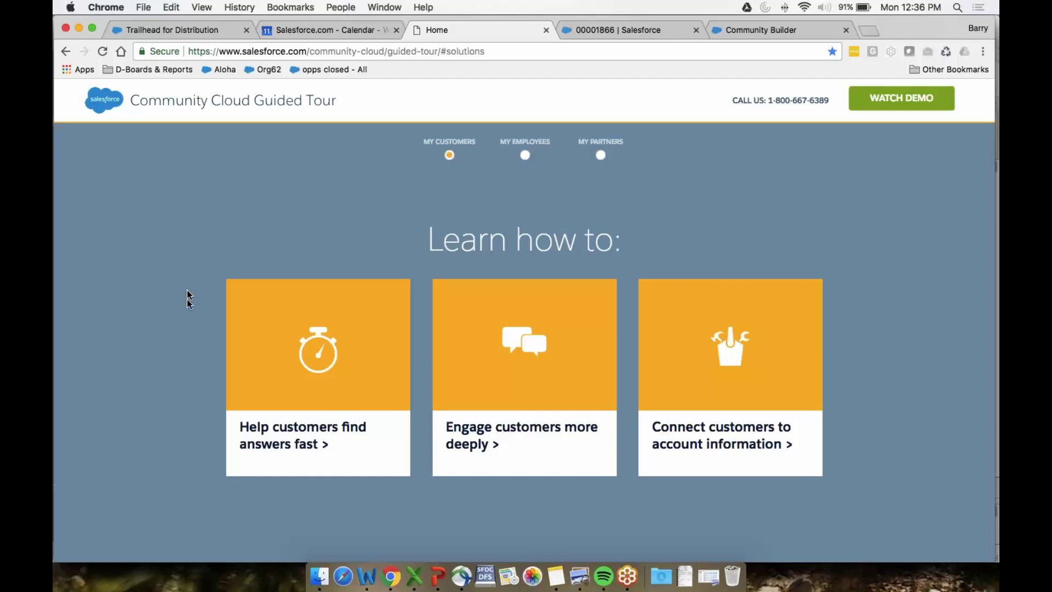
Run the 'Engage customers more deeply' tour through all five steps to Finish
mouse_move(564, 436)
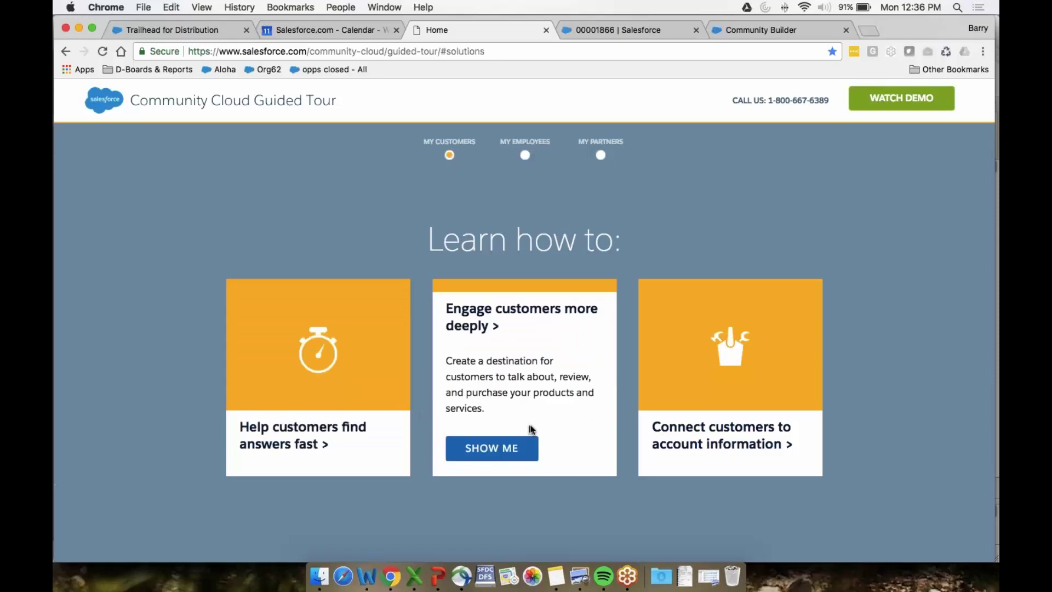
left_click(535, 445)
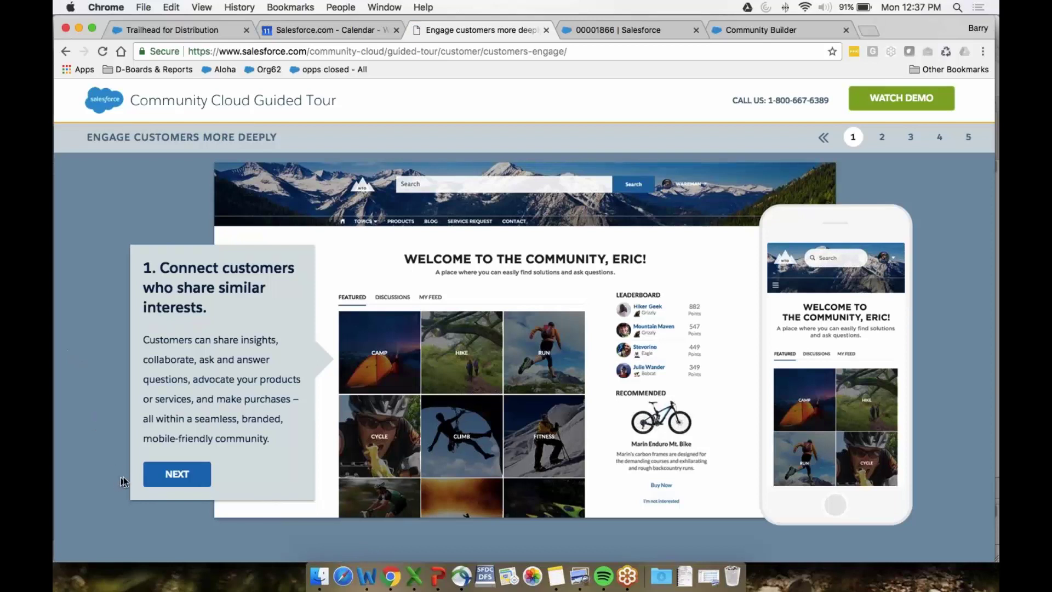
left_click(153, 477)
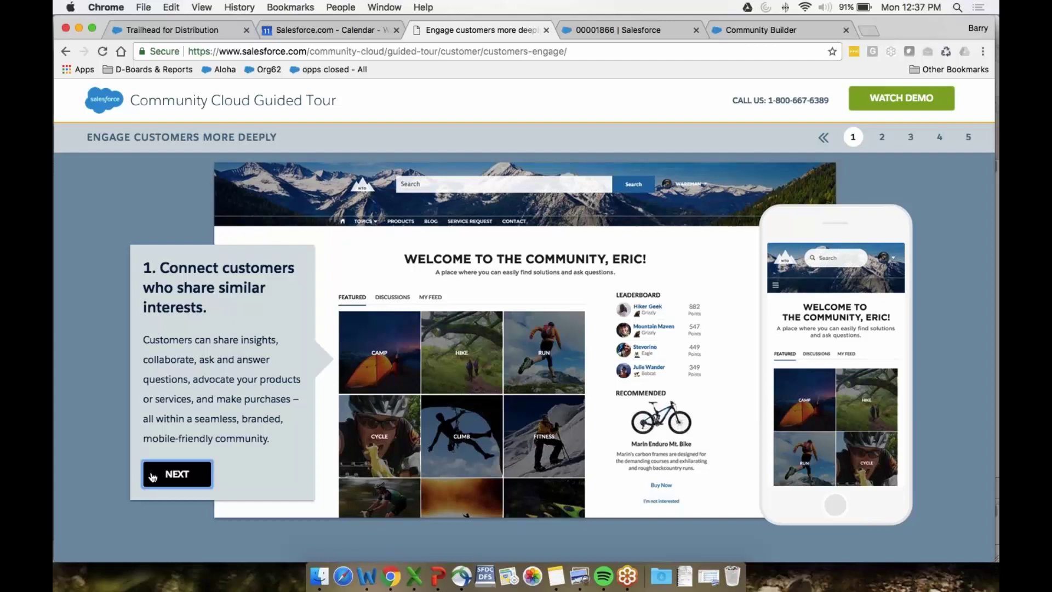
left_click(153, 477)
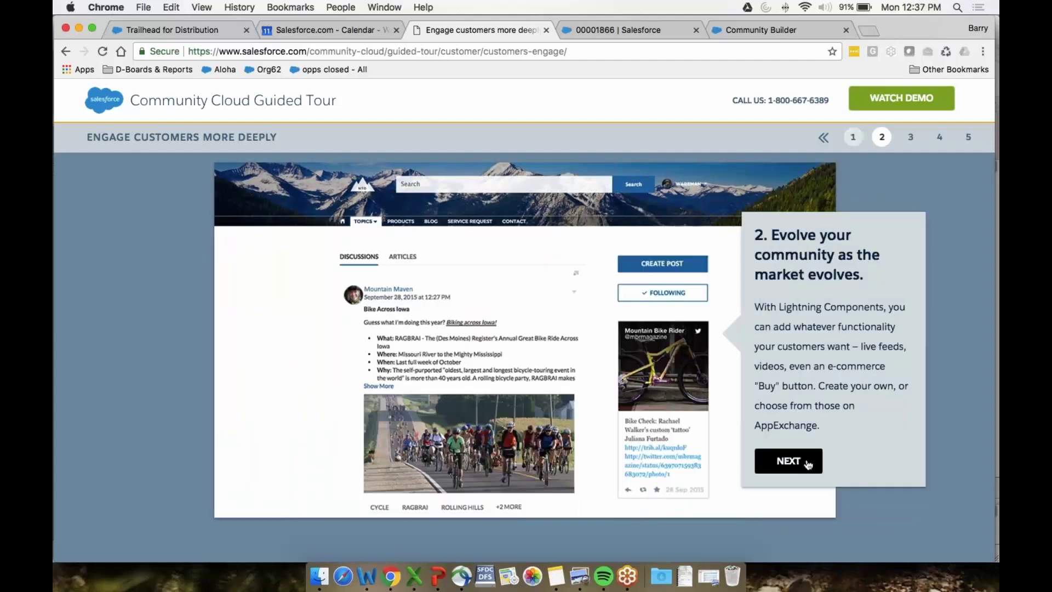
left_click(809, 462)
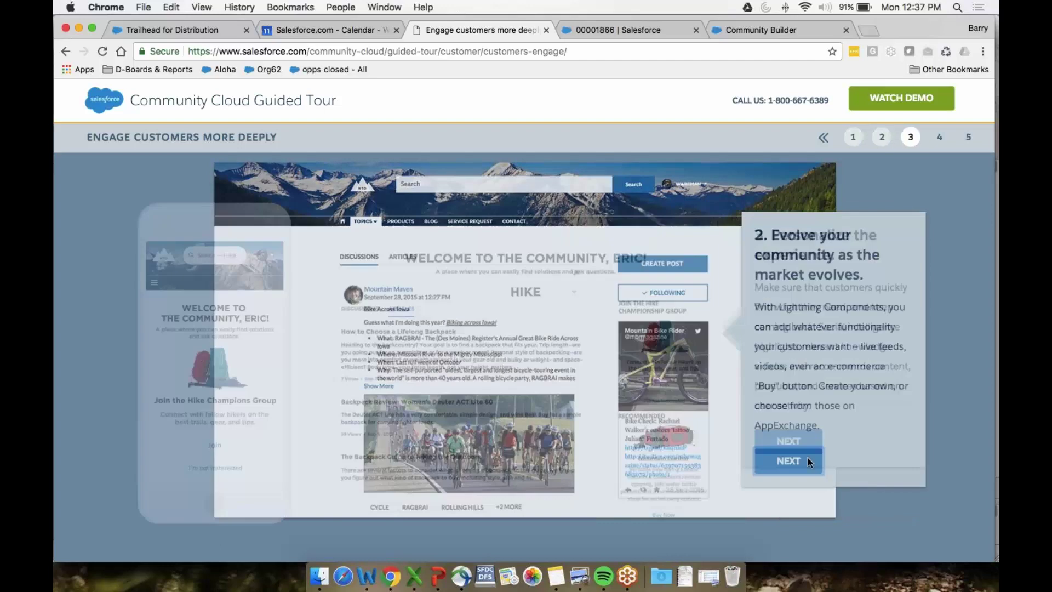
scroll(828, 443, "down", 1)
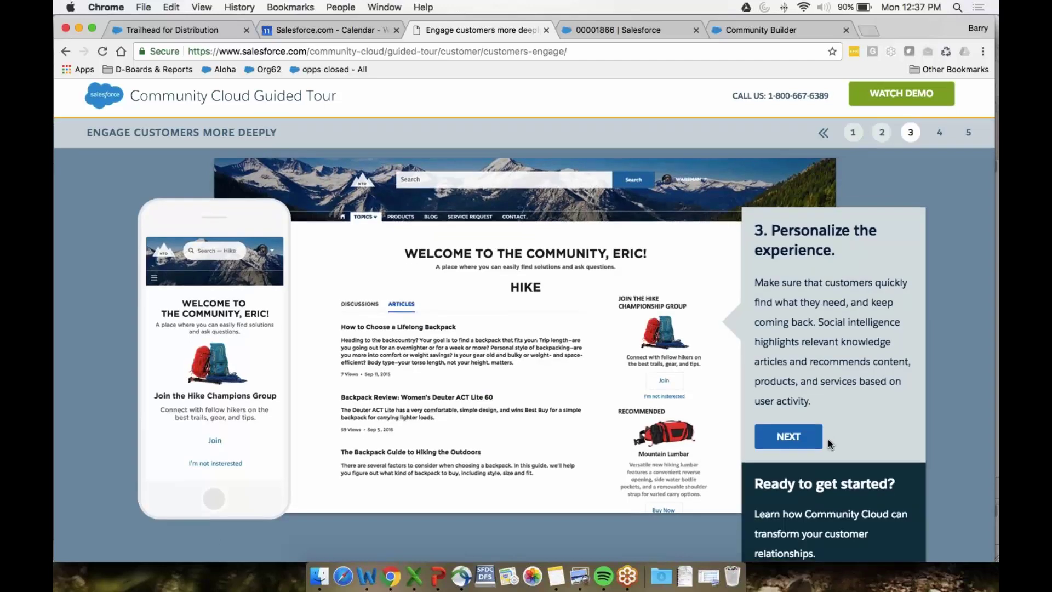
scroll(828, 439, "down", 2)
left_click(810, 396)
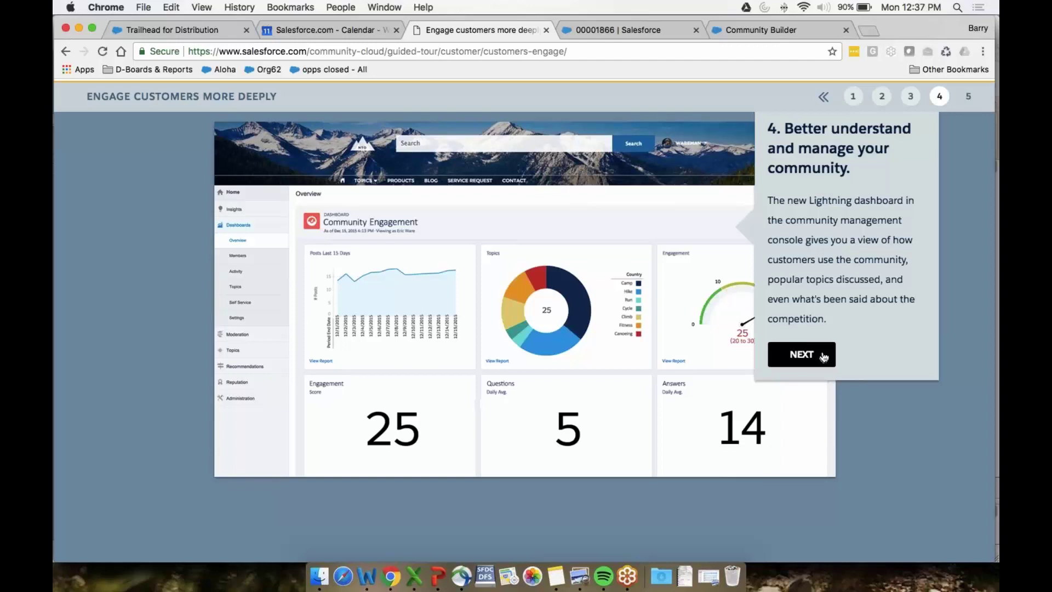
left_click(823, 357)
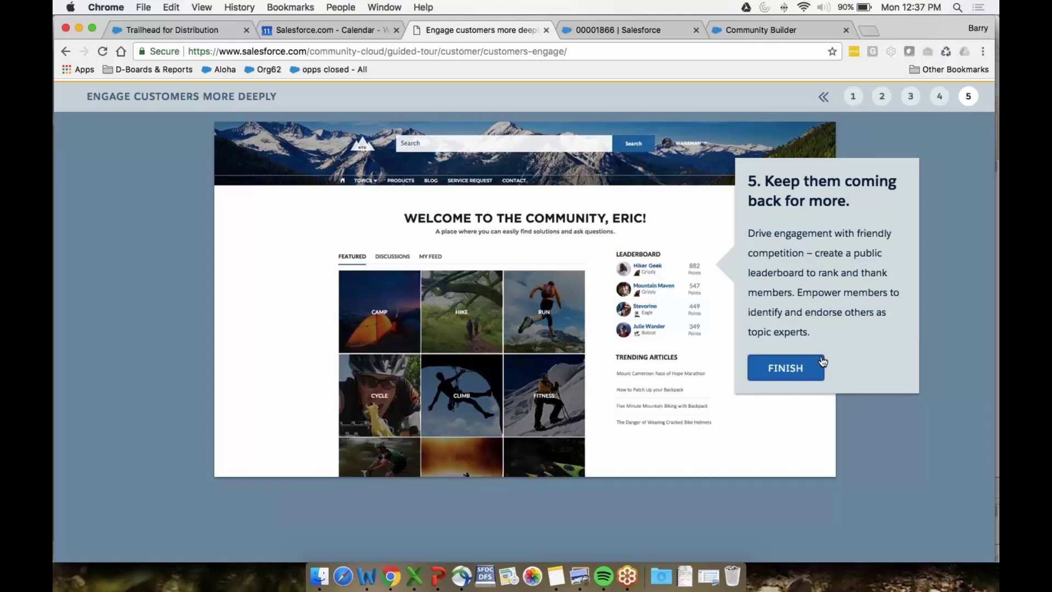
left_click(816, 371)
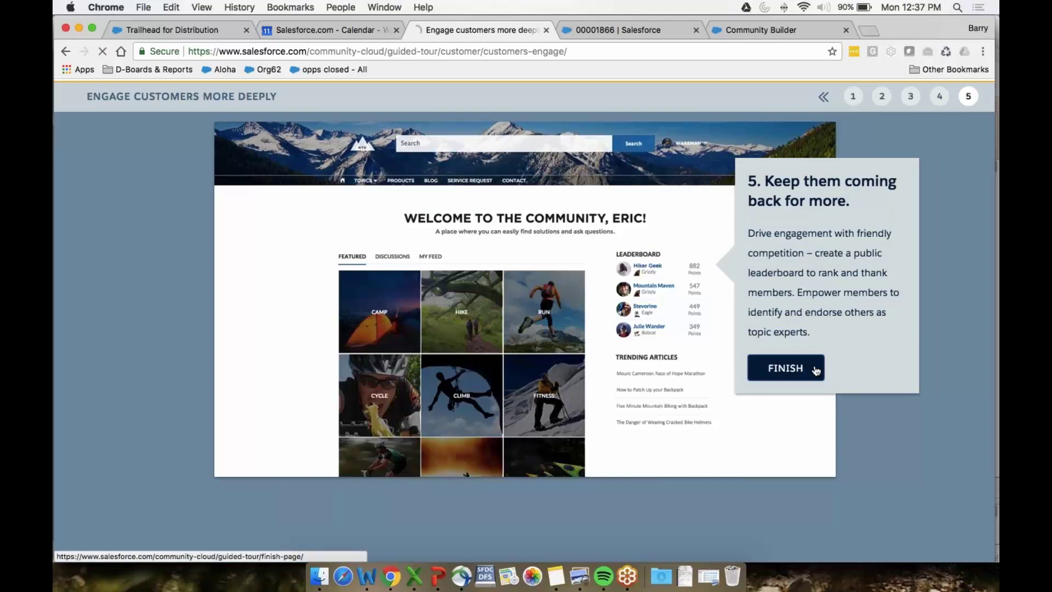